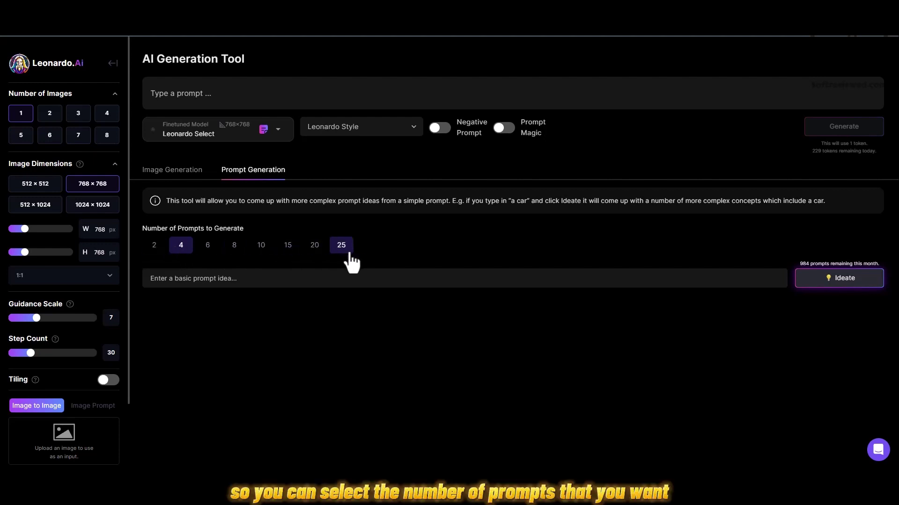
# Set six prompts and dictate the idea 'a Lamborghini coming out from smoke very bright RGB colors'
pyautogui.click(207, 248)
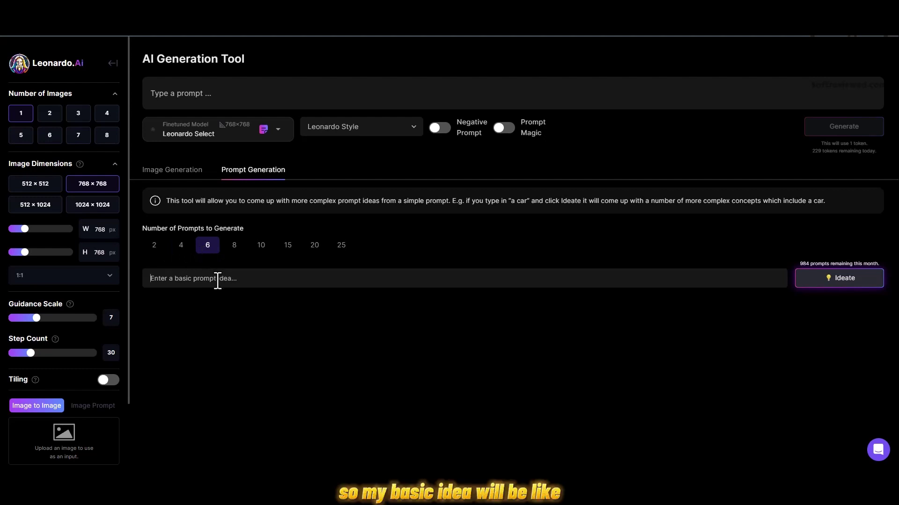
pyautogui.press('super+h')
pyautogui.write('a Lamborghini coming out from smoke very bright RGB colors')
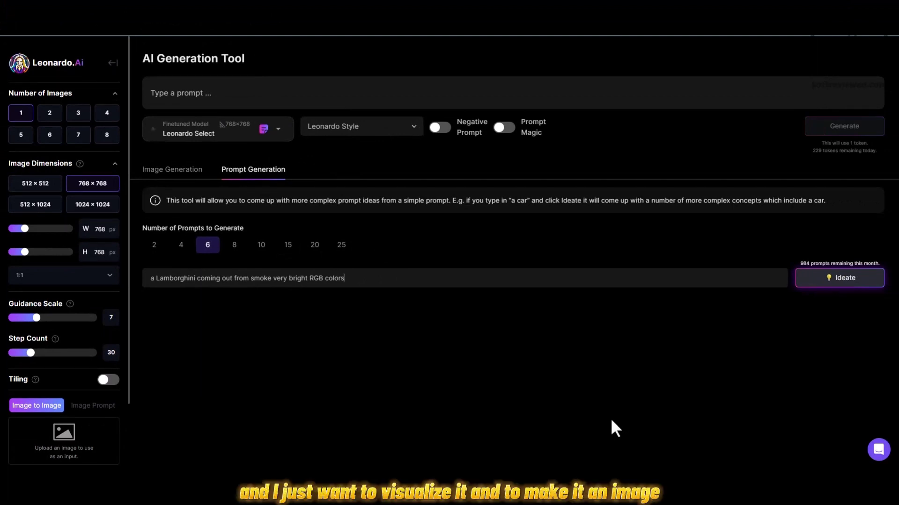
# Ideate six detailed prompt variations of the Lamborghini-in-colourful-smoke idea and review them
pyautogui.click(837, 279)
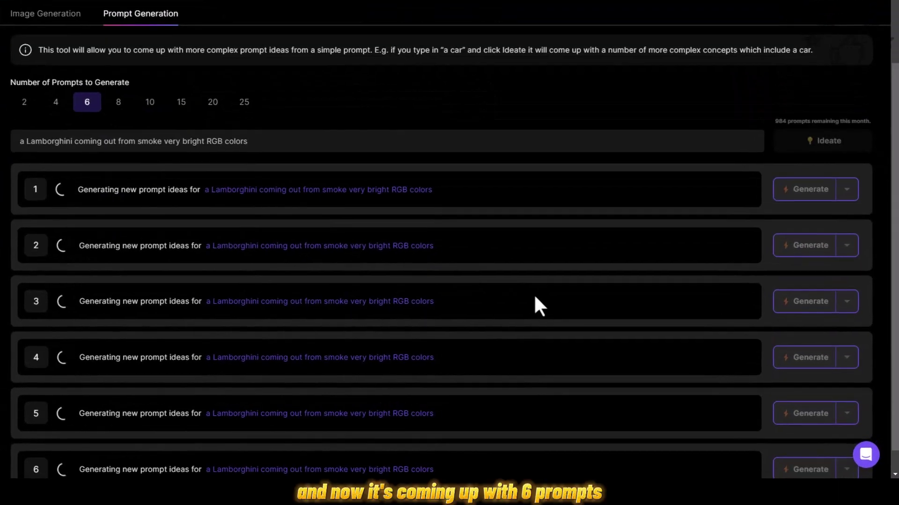
pyautogui.scroll(-1, 533, 294)
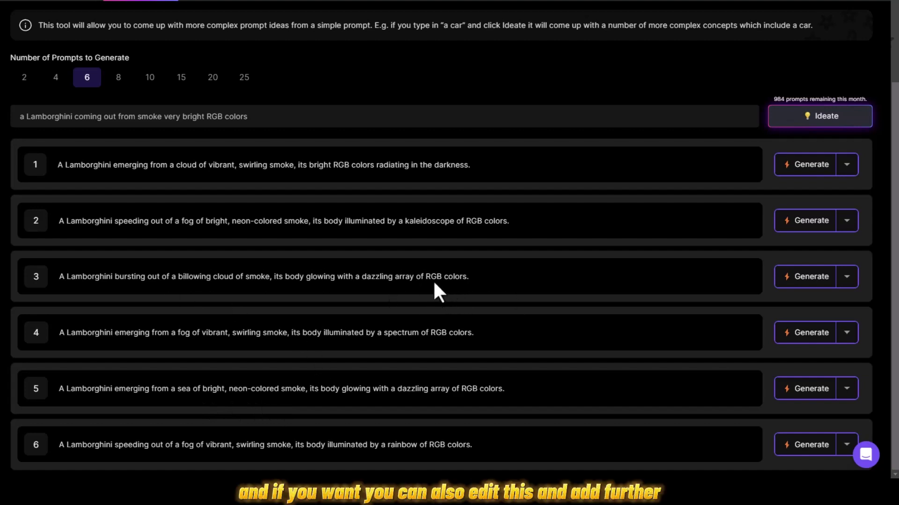
# Edit the third prompt idea so it begins with 'ultra realistic, 8K'
pyautogui.click(847, 279)
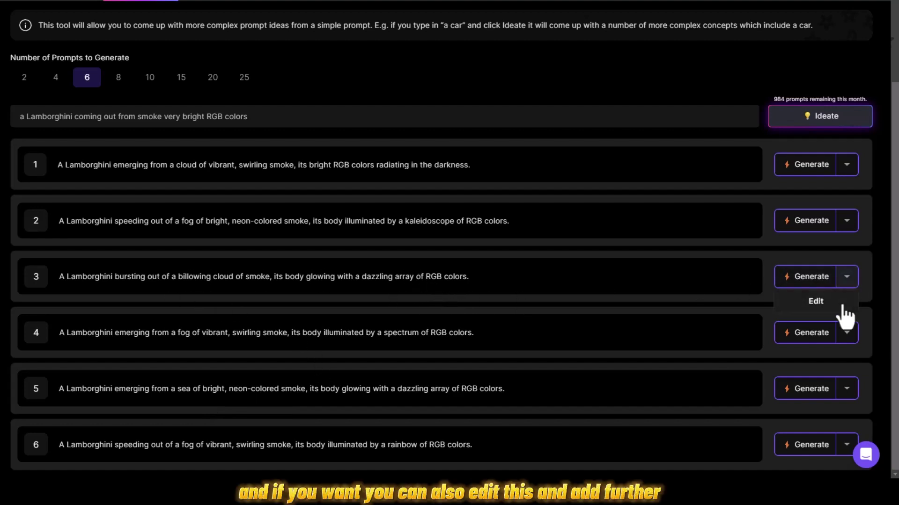
pyautogui.click(816, 305)
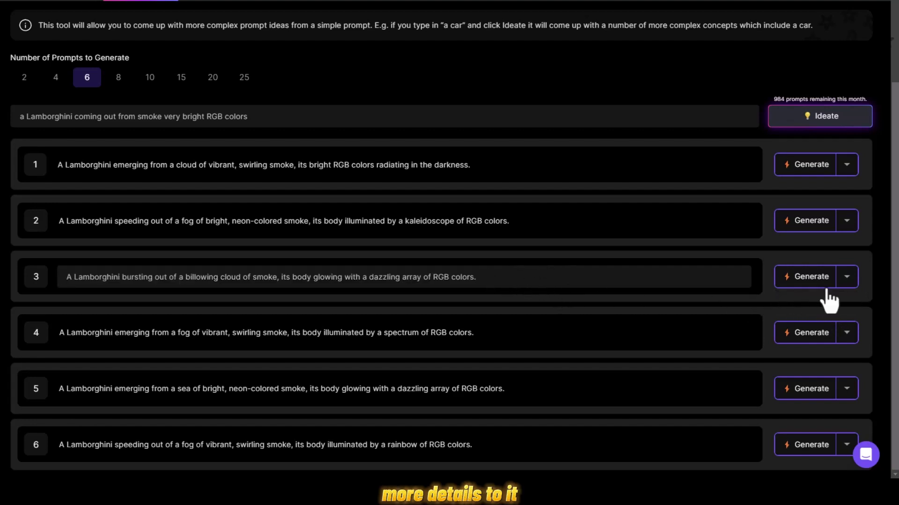
pyautogui.click(848, 282)
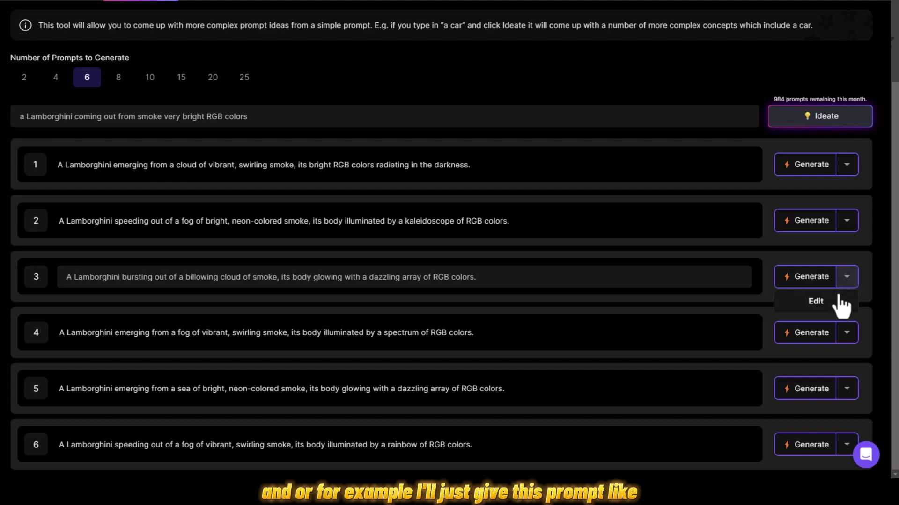
pyautogui.click(504, 282)
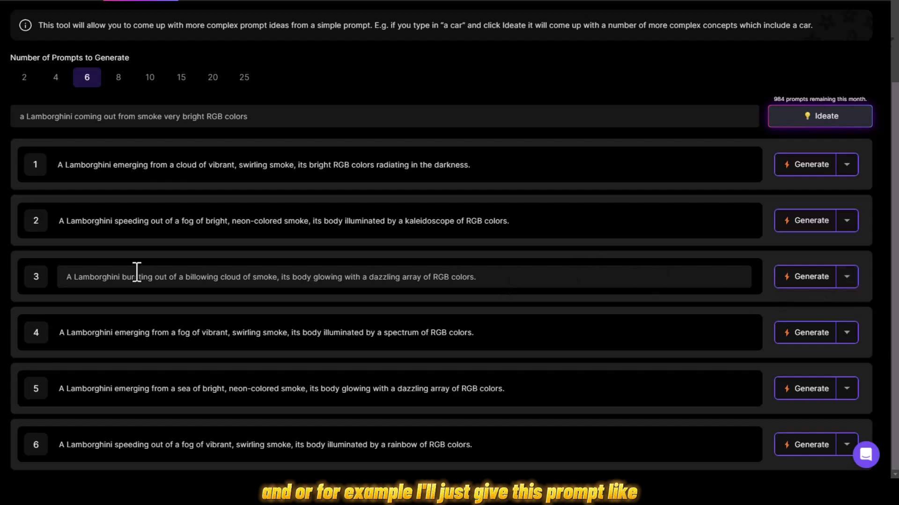
pyautogui.click(68, 283)
pyautogui.press('super+h')
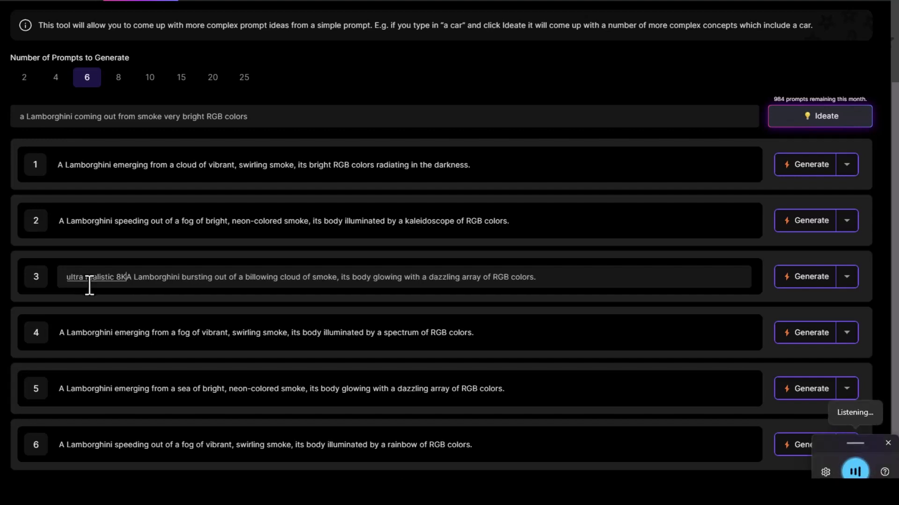
pyautogui.click(114, 277)
pyautogui.write(', 8K ')
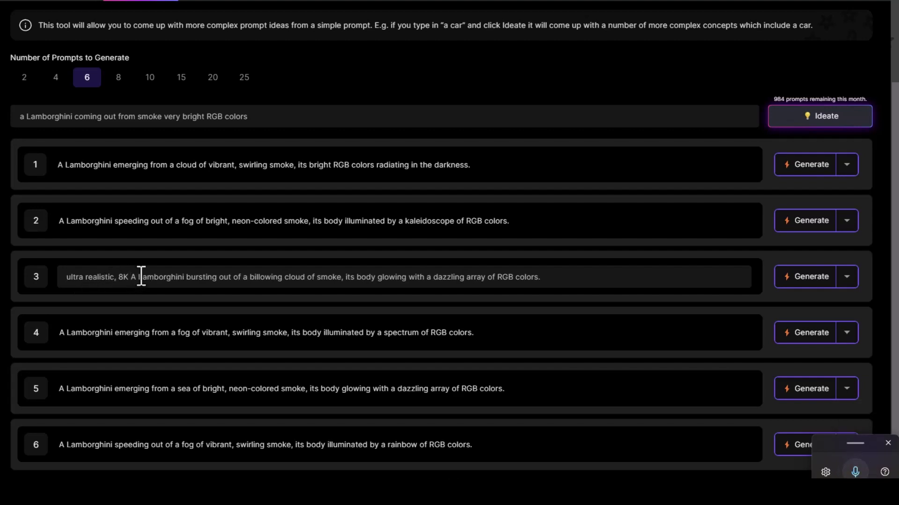
pyautogui.write(',')
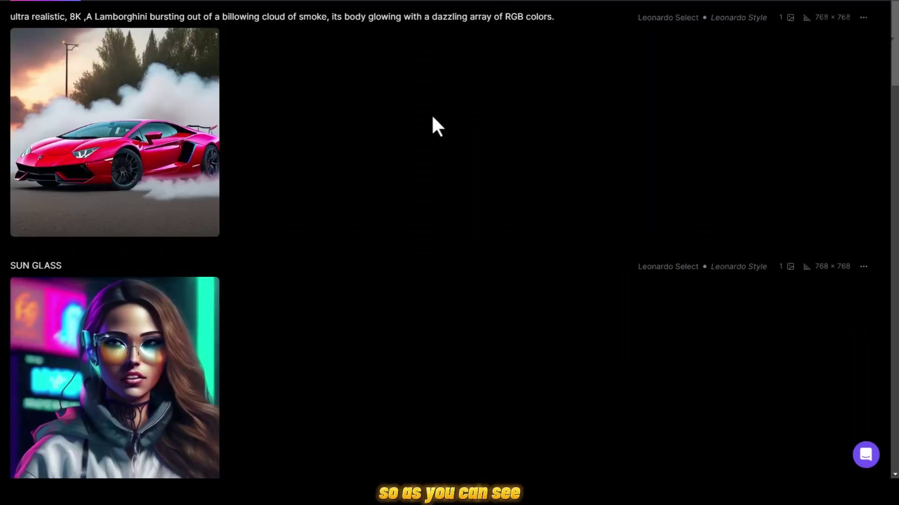
# Inspect the generated pink-red Lamborghini in white smoke at full size
pyautogui.click(139, 145)
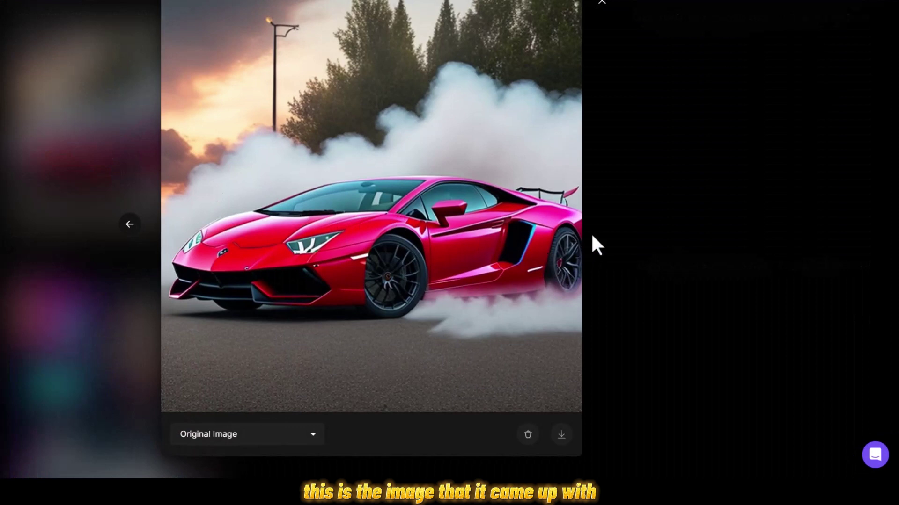
pyautogui.click(605, 197)
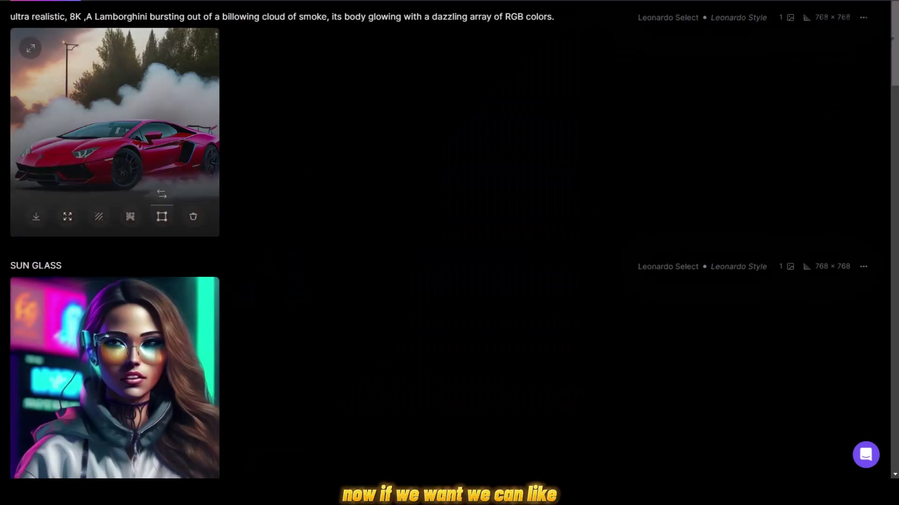
pyautogui.moveTo(114, 132)
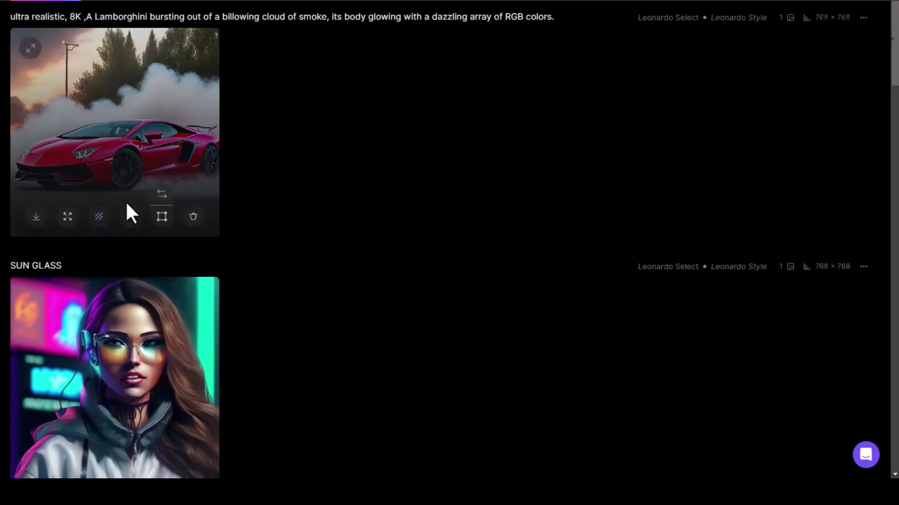
pyautogui.scroll(3, 128, 211)
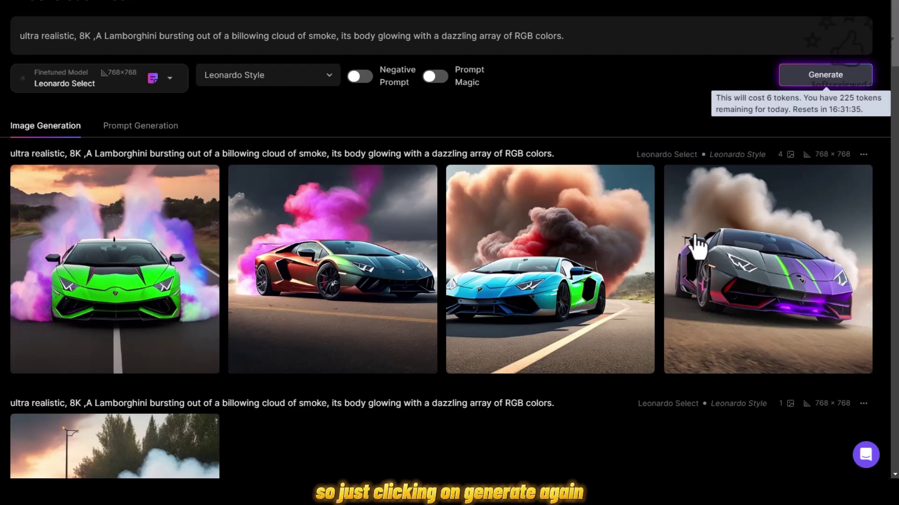
# Generate four more variations of the 'ultra realistic, 8K' Lamborghini prompt and review them
pyautogui.click(825, 74)
pyautogui.scroll(-3, 682, 214)
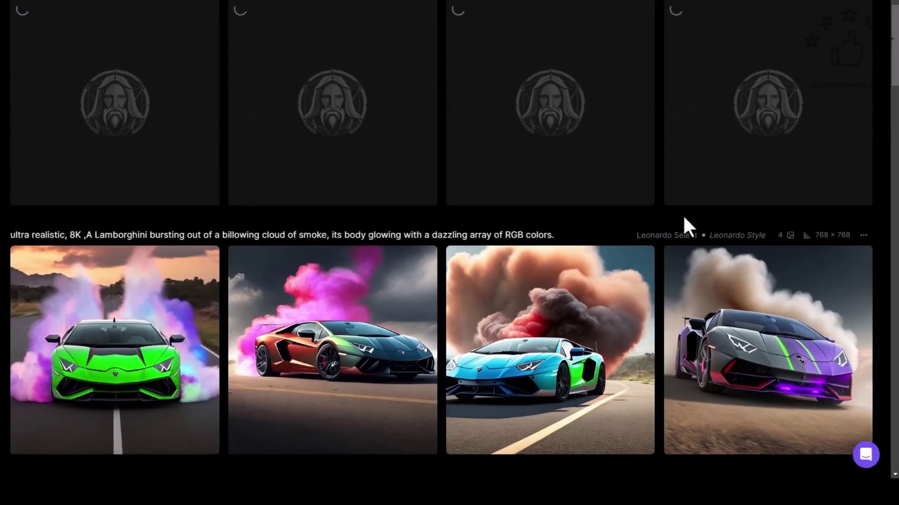
pyautogui.scroll(1, 682, 215)
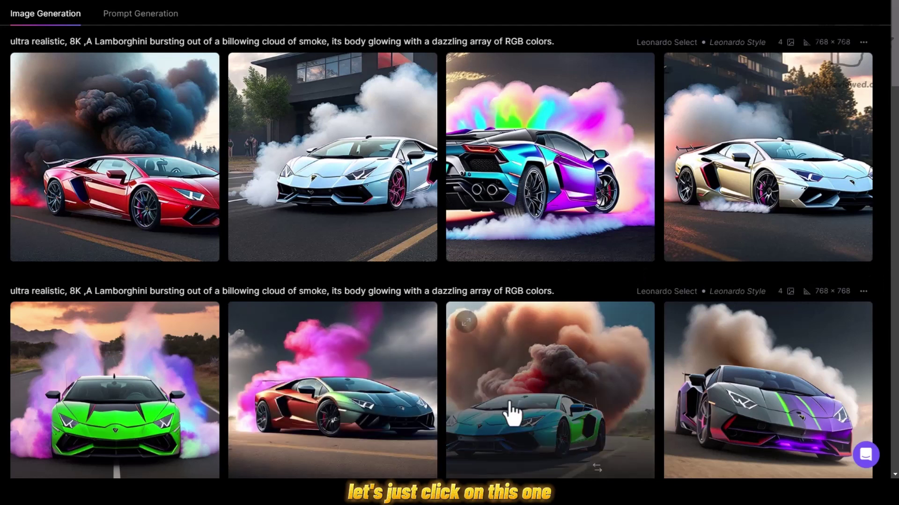
pyautogui.scroll(-2, 787, 396)
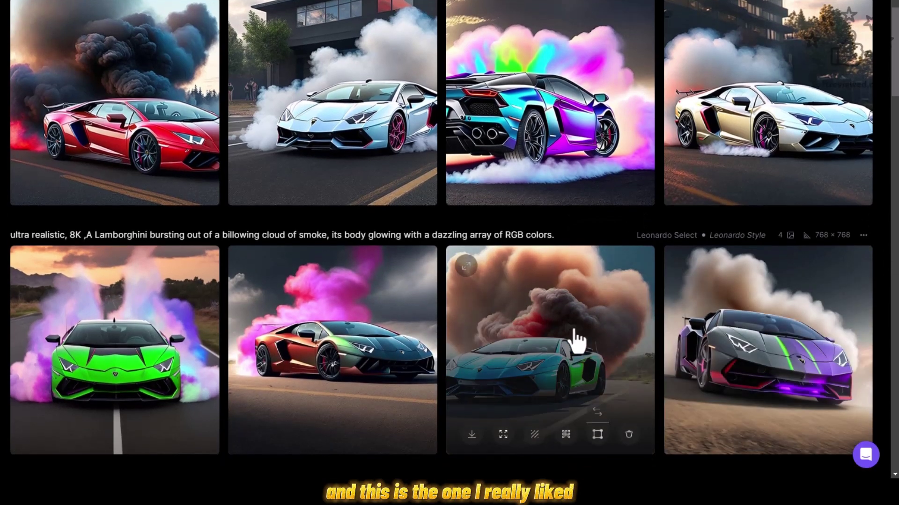
pyautogui.click(568, 337)
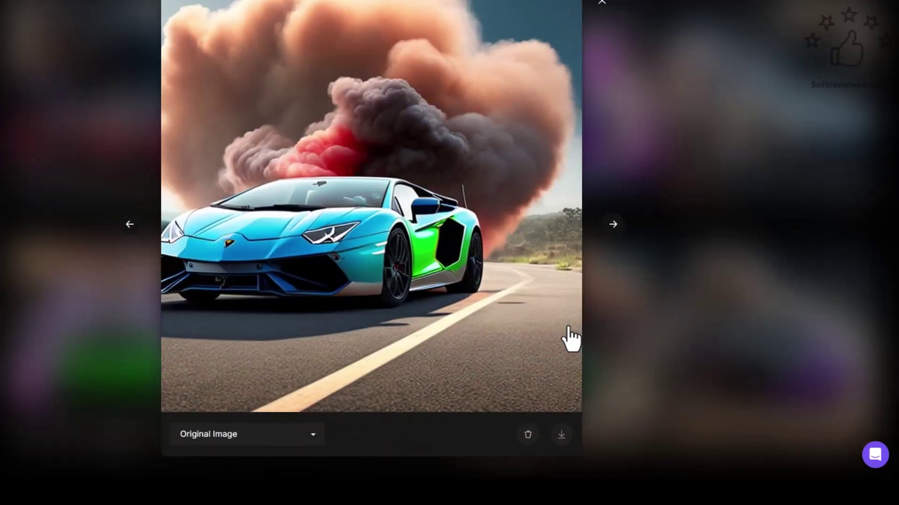
pyautogui.click(651, 265)
pyautogui.scroll(-3, 574, 361)
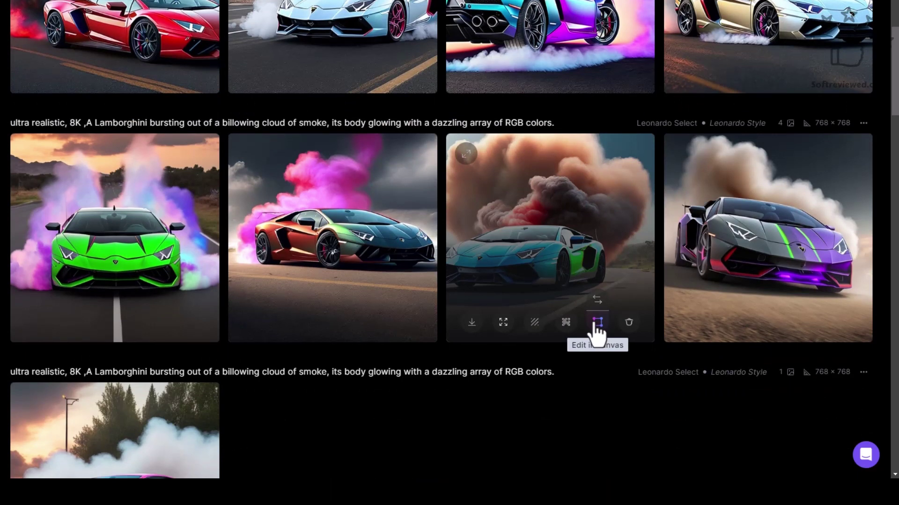
# Open the blue Lamborghini in the canvas with the generation frame over its left edge
pyautogui.click(597, 334)
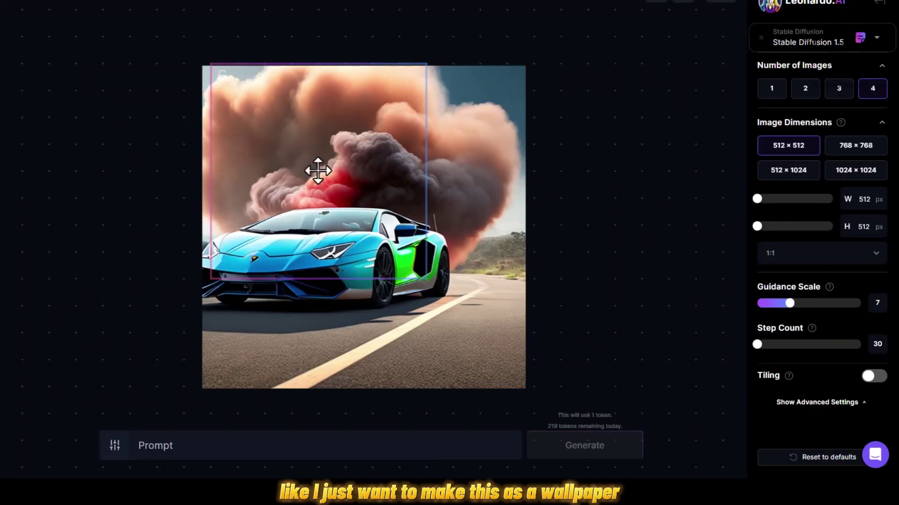
pyautogui.moveTo(323, 185)
pyautogui.mouseDown()
pyautogui.moveTo(167, 186)
pyautogui.moveTo(192, 188)
pyautogui.mouseUp()
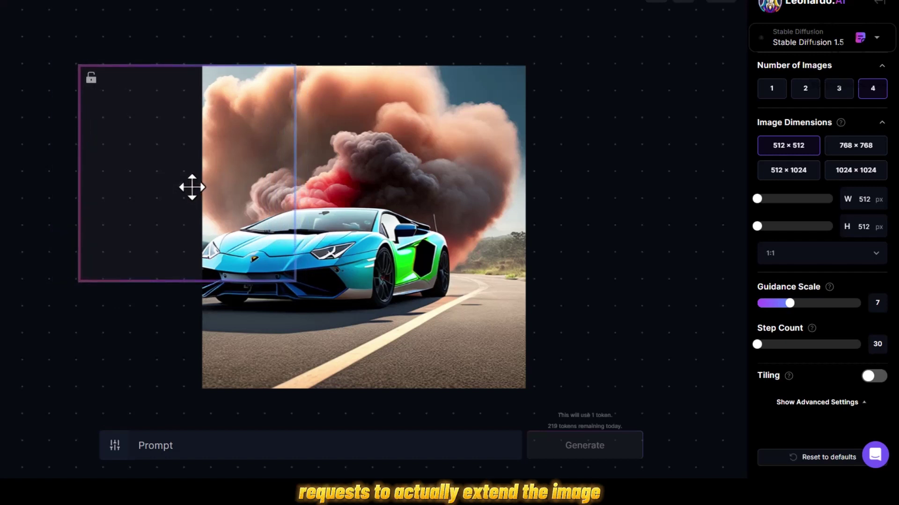
pyautogui.moveTo(190, 188); pyautogui.dragTo(203, 186)
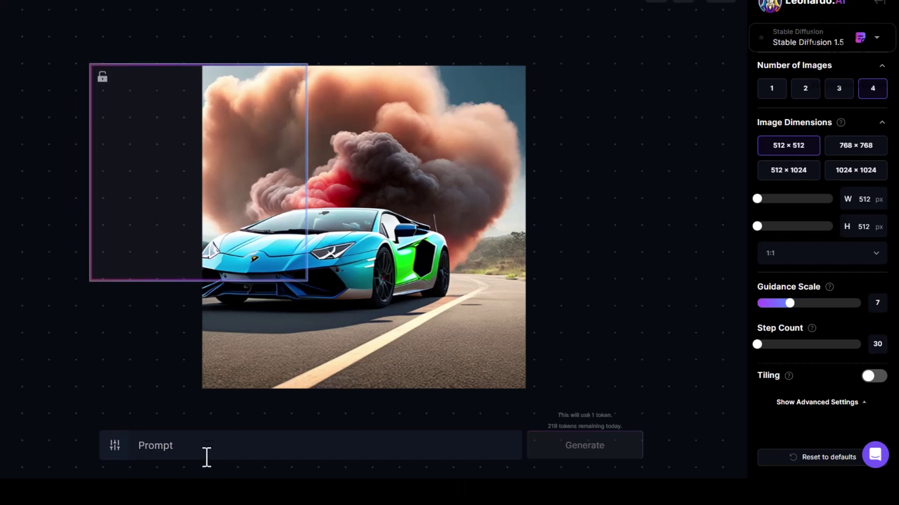
pyautogui.click(174, 453)
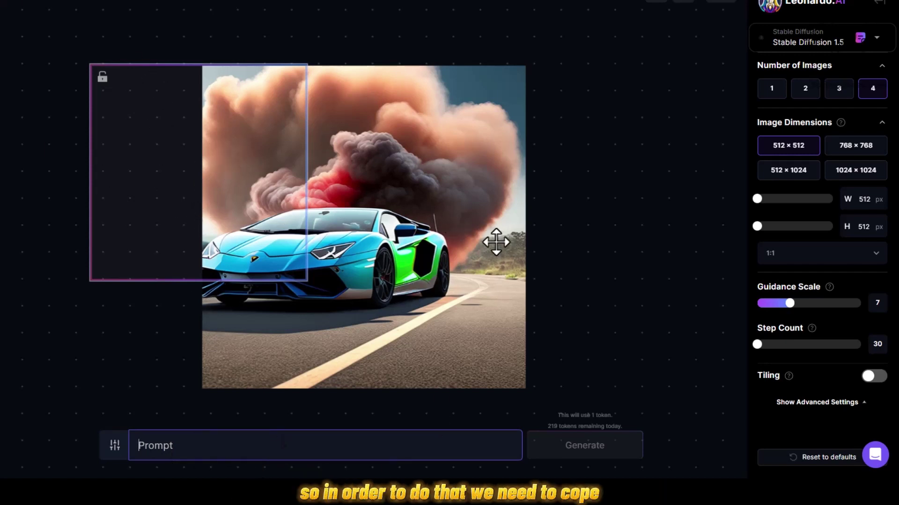
# Copy the full 'ultra realistic, 8K' Lamborghini prompt text from the variations
pyautogui.scroll(-3, 496, 242)
pyautogui.scroll(2, 496, 242)
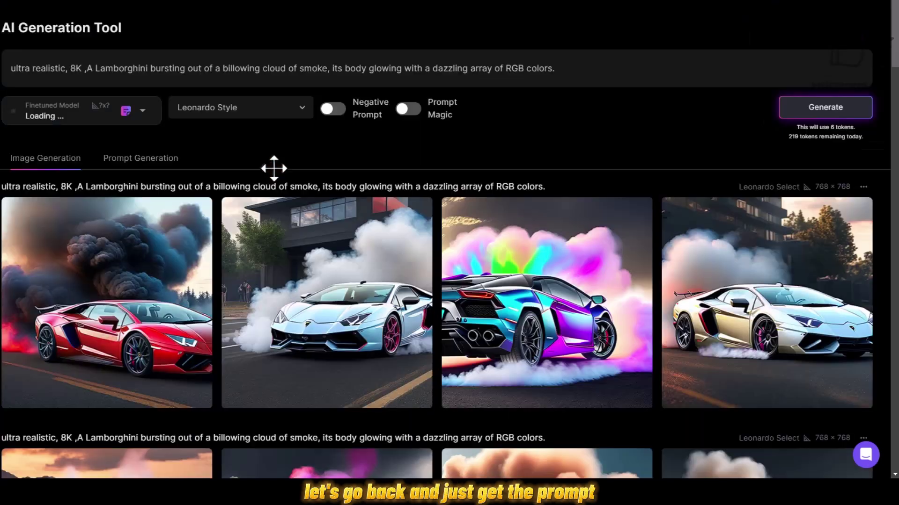
pyautogui.scroll(-1, 271, 170)
pyautogui.scroll(-4, 271, 201)
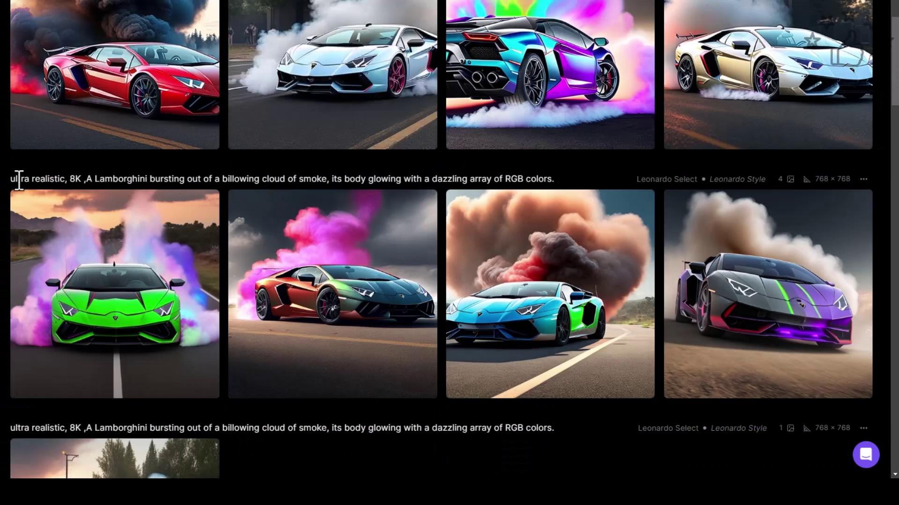
pyautogui.moveTo(11, 179); pyautogui.dragTo(563, 179)
pyautogui.rightClick(550, 187)
# Paste the prompt into the canvas field and move the frame over the empty left area
pyautogui.click(542, 200)
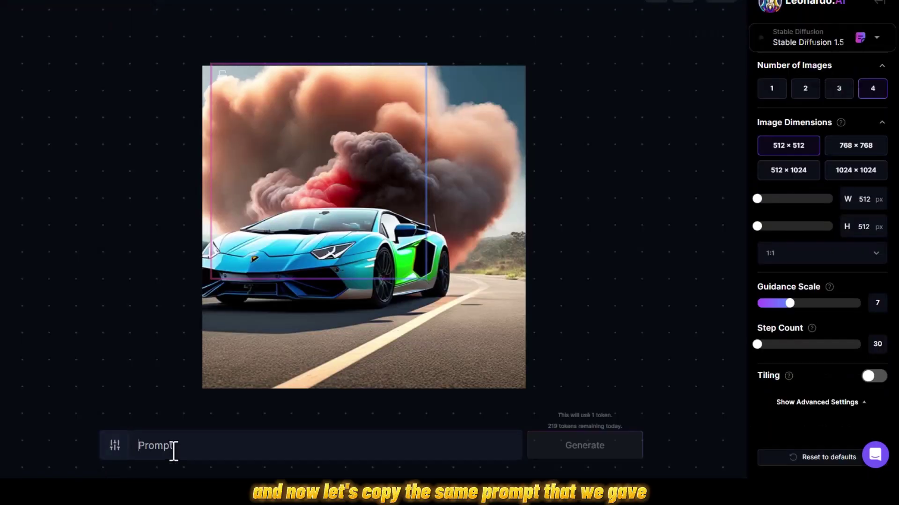
pyautogui.rightClick(172, 447)
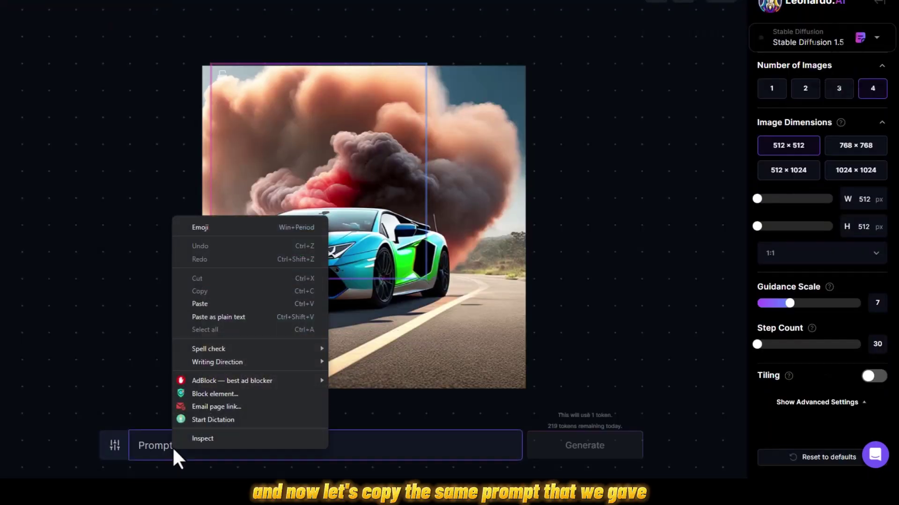
pyautogui.click(206, 305)
pyautogui.moveTo(336, 265); pyautogui.dragTo(186, 260)
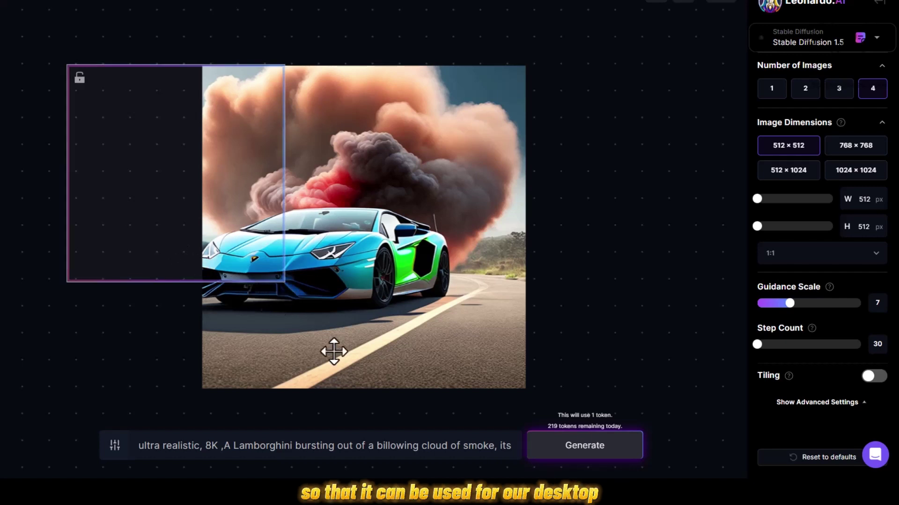
# Outpaint the upper-left area and accept option 4/4 with misty blue smoke, trees and road
pyautogui.click(585, 446)
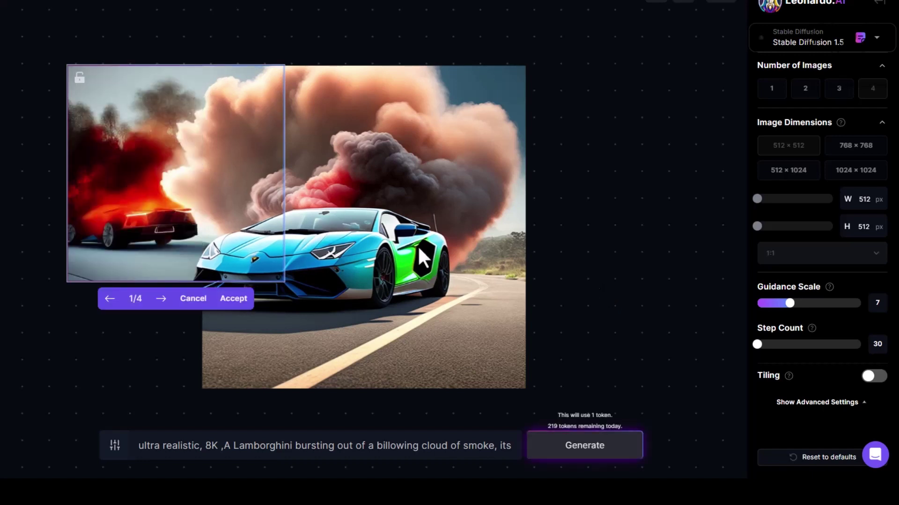
pyautogui.click(161, 299)
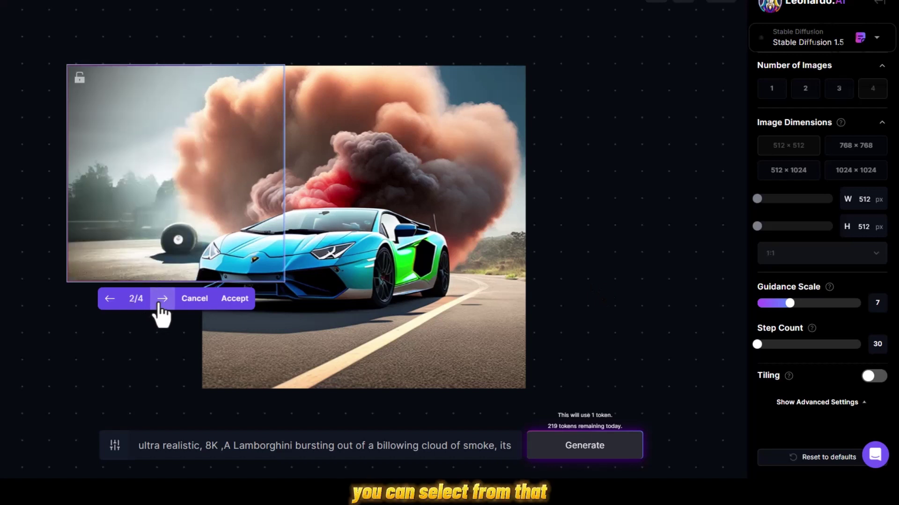
pyautogui.click(161, 300)
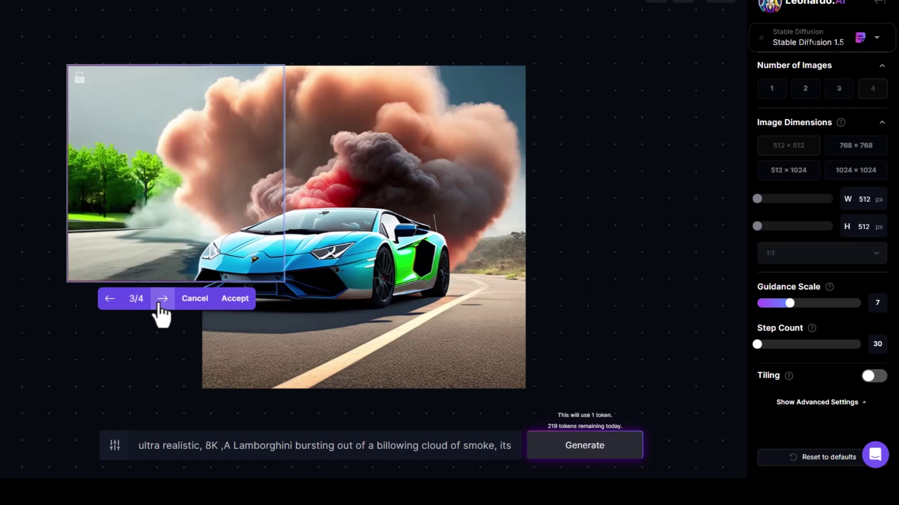
pyautogui.click(162, 300)
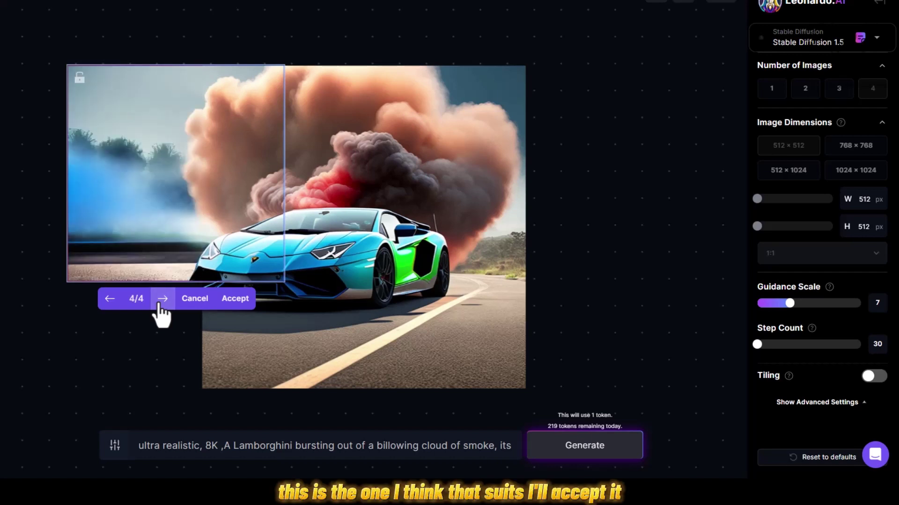
pyautogui.click(234, 298)
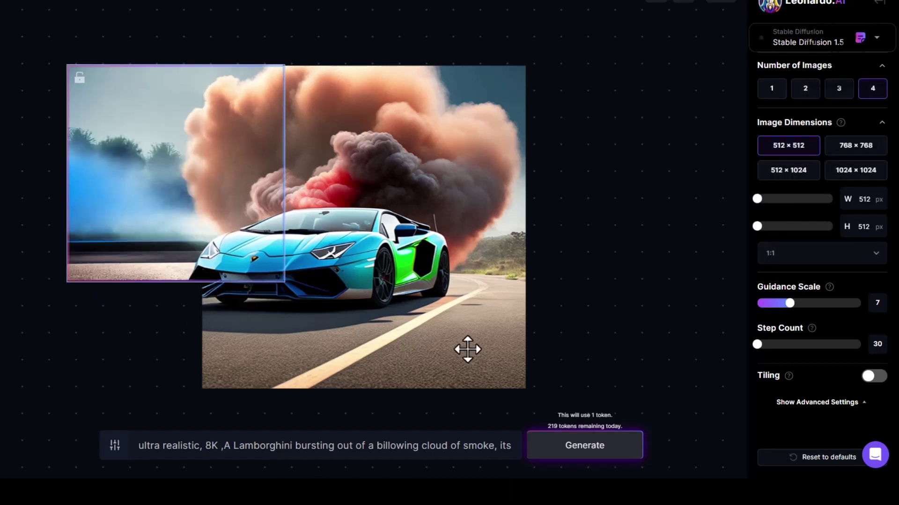
# Outpaint the lower-left gap and accept road option 2/4
pyautogui.moveTo(206, 236); pyautogui.dragTo(199, 347)
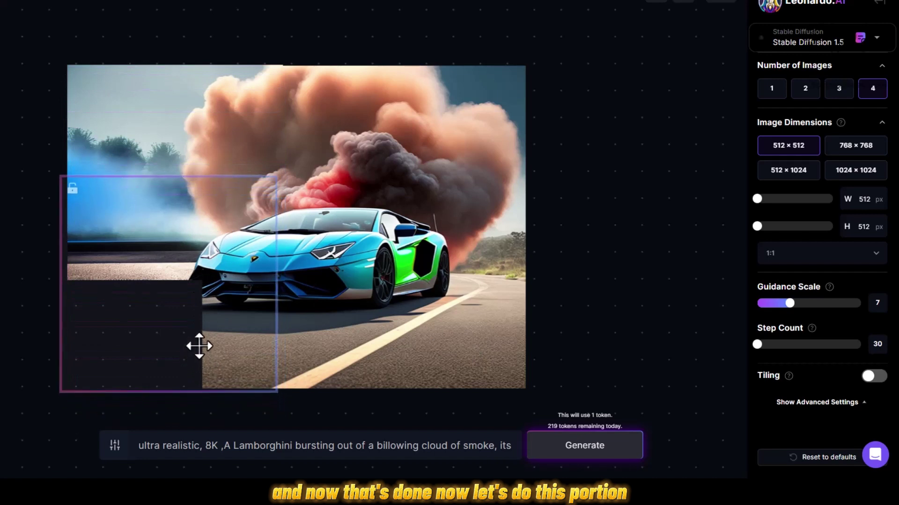
pyautogui.moveTo(199, 347); pyautogui.dragTo(203, 344)
pyautogui.click(585, 446)
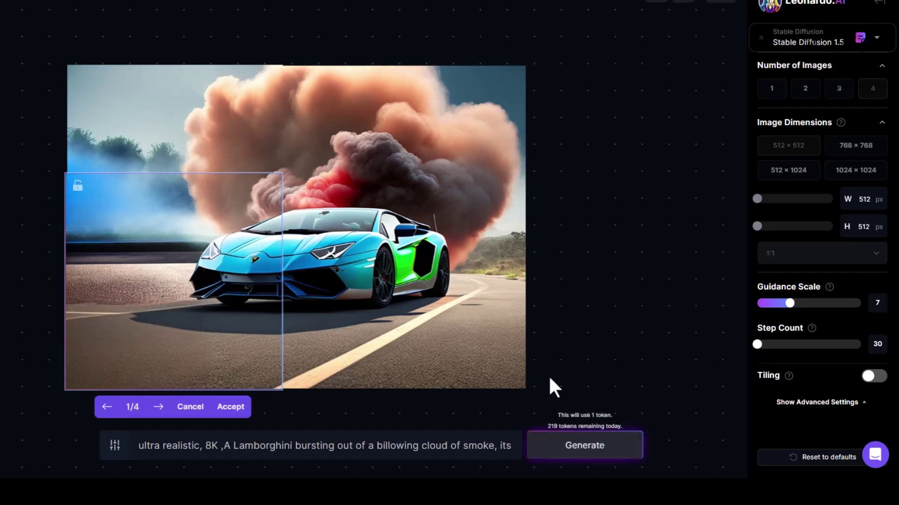
pyautogui.click(158, 407)
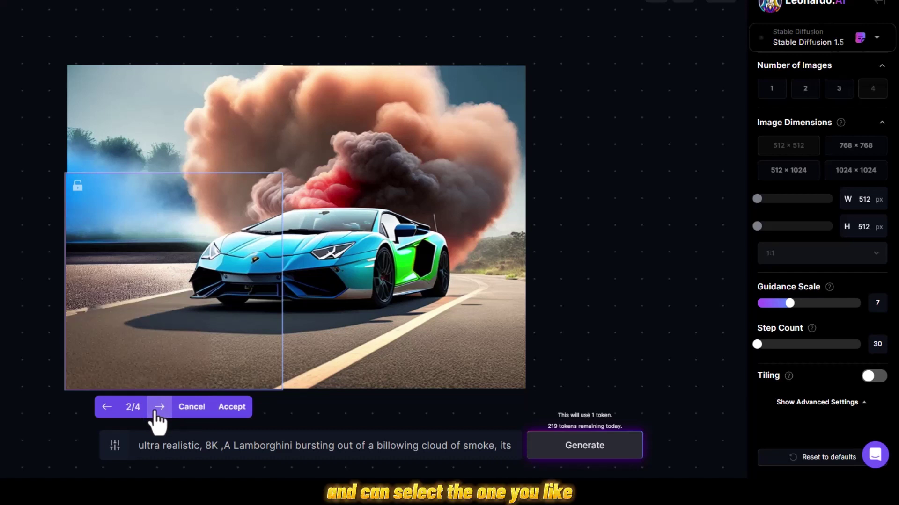
pyautogui.click(157, 407)
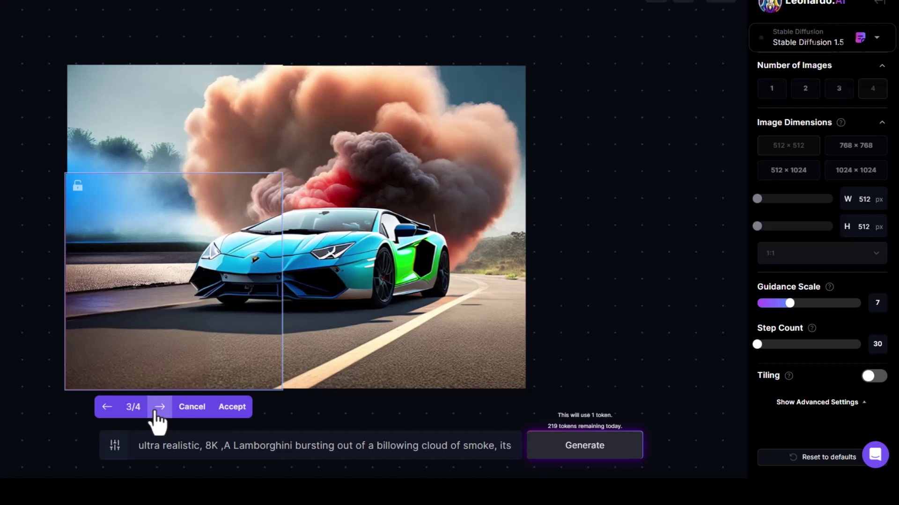
pyautogui.click(158, 408)
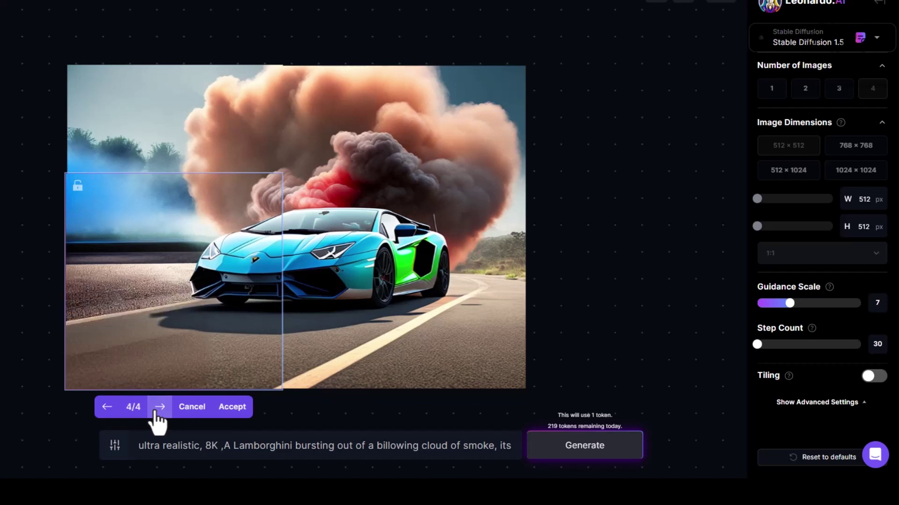
pyautogui.click(159, 407)
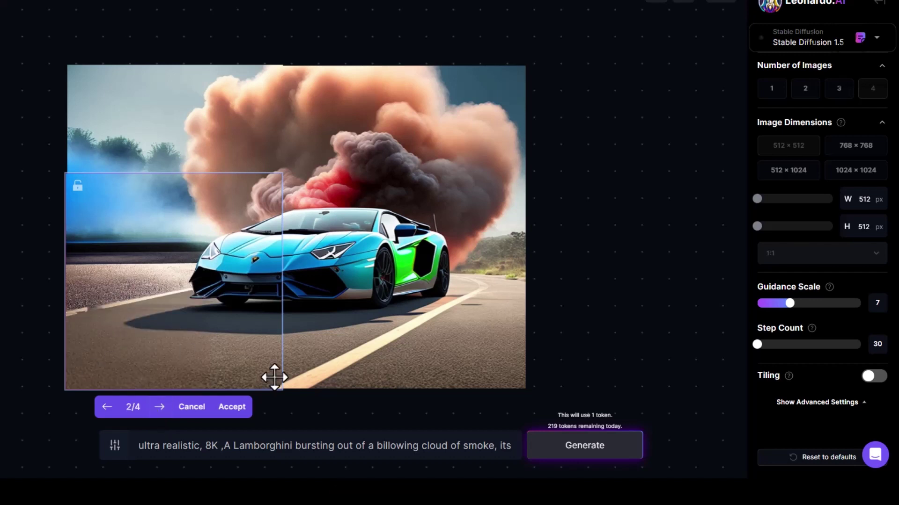
pyautogui.click(232, 408)
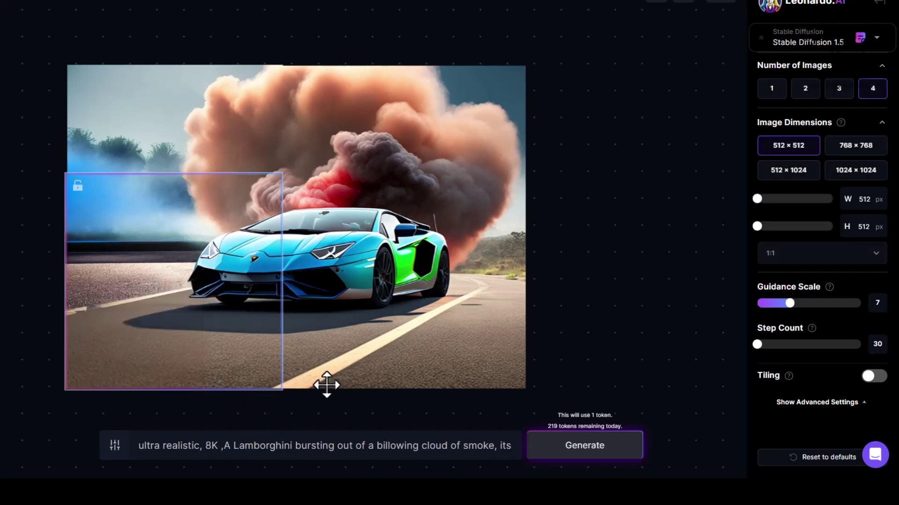
# Place the frame beside the image's upper right and generate outpaint options
pyautogui.moveTo(100, 206)
pyautogui.mouseDown()
pyautogui.moveTo(533, 121)
pyautogui.moveTo(482, 110)
pyautogui.mouseUp()
pyautogui.click(585, 438)
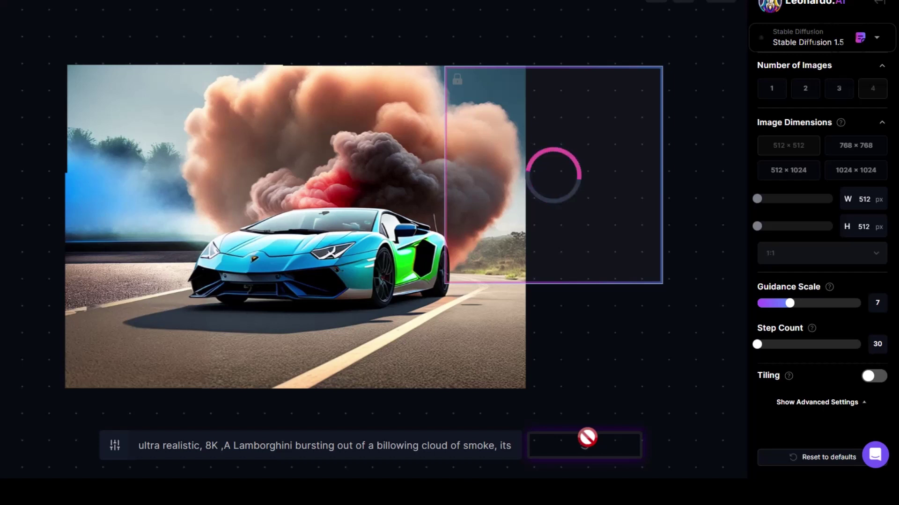
pyautogui.moveTo(552, 248); pyautogui.dragTo(551, 240)
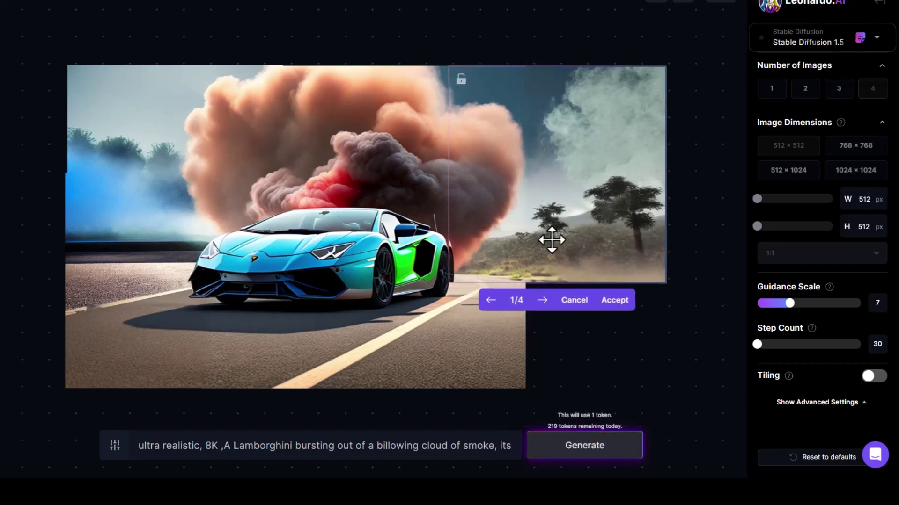
pyautogui.click(460, 79)
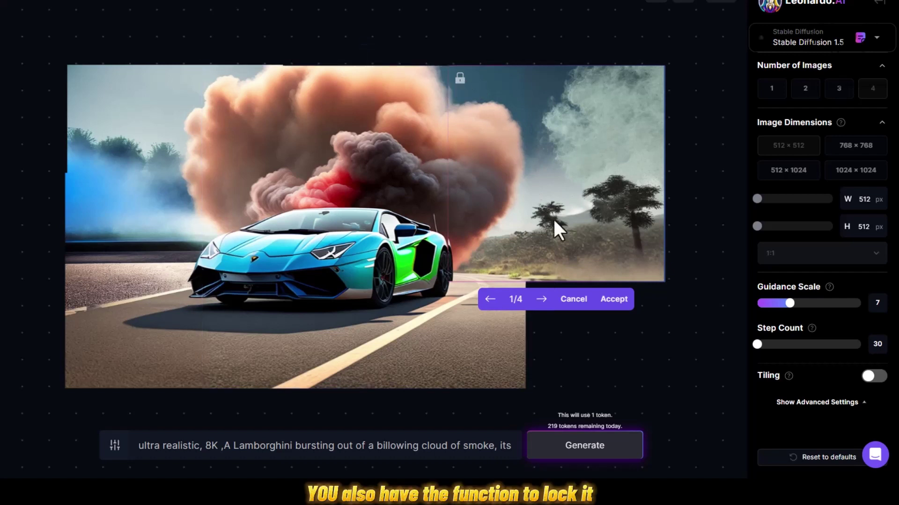
pyautogui.click(460, 79)
pyautogui.moveTo(518, 141)
pyautogui.mouseDown()
pyautogui.moveTo(522, 167)
pyautogui.moveTo(506, 142)
pyautogui.moveTo(515, 142)
pyautogui.mouseUp()
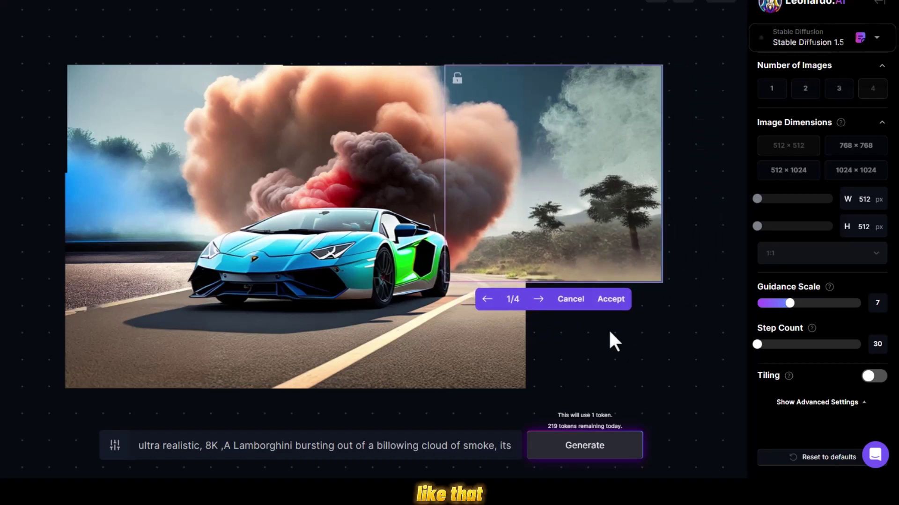
# Browse the four right-side candidates and accept option 1/4 with palm trees and pale smoke
pyautogui.click(539, 300)
pyautogui.click(540, 300)
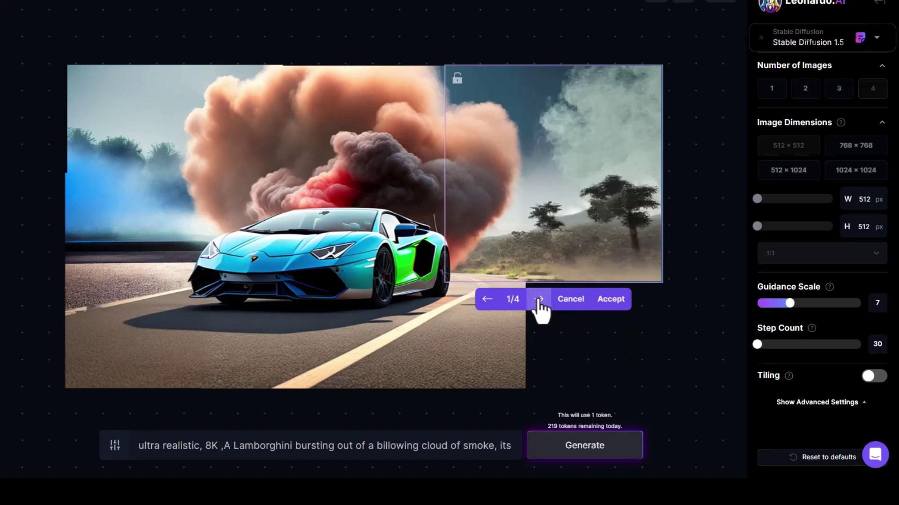
pyautogui.click(540, 300)
pyautogui.click(539, 300)
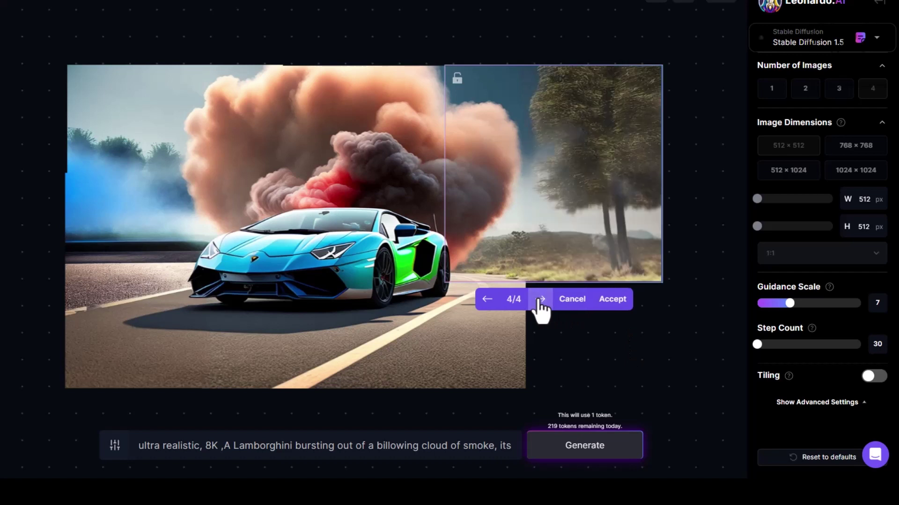
pyautogui.moveTo(541, 197); pyautogui.dragTo(542, 199)
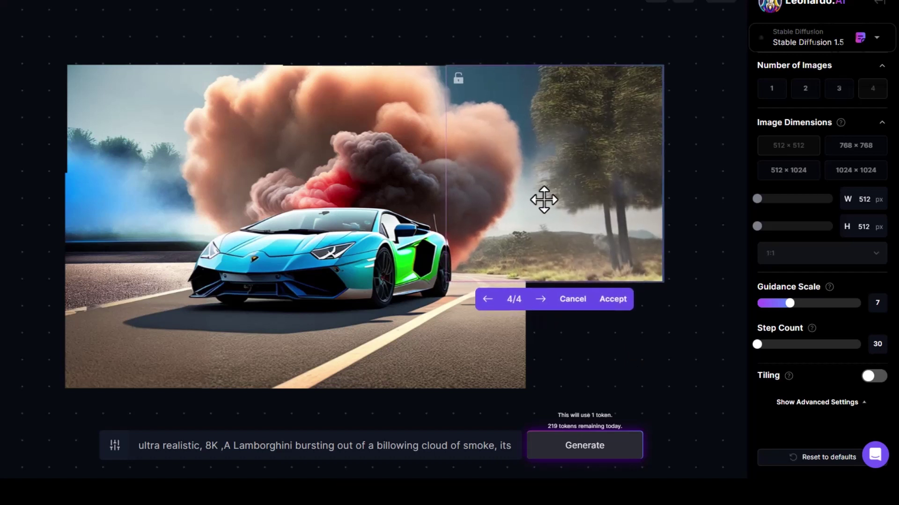
pyautogui.click(540, 300)
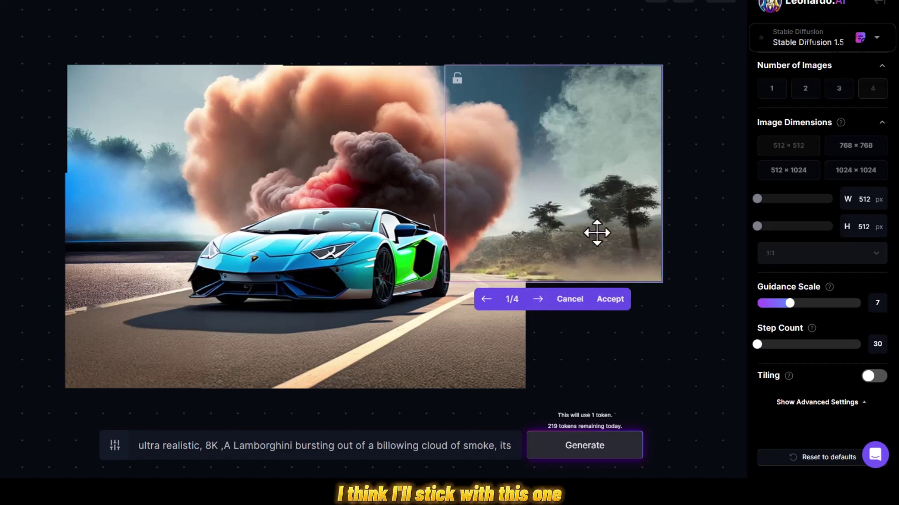
pyautogui.click(610, 299)
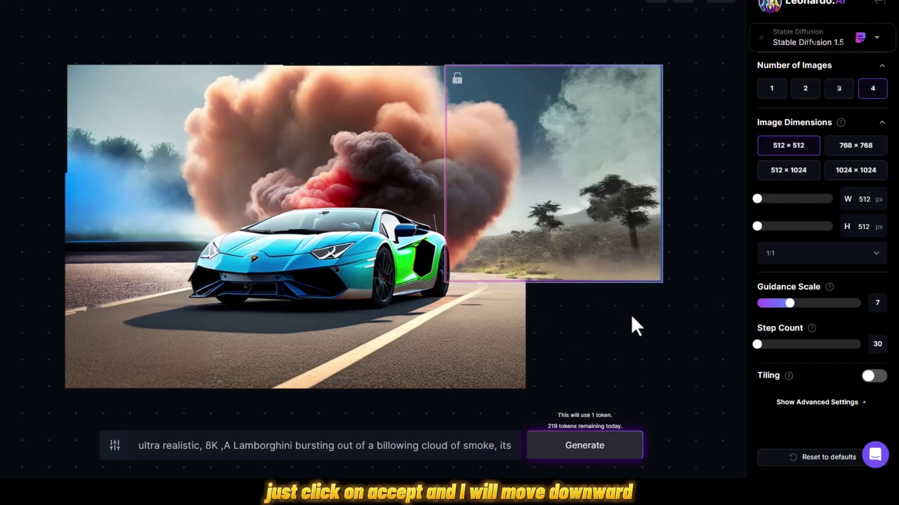
# Outpaint the empty lower-right corner with road and dusty haze, keeping variant 3 of 4
pyautogui.moveTo(601, 265); pyautogui.dragTo(595, 351)
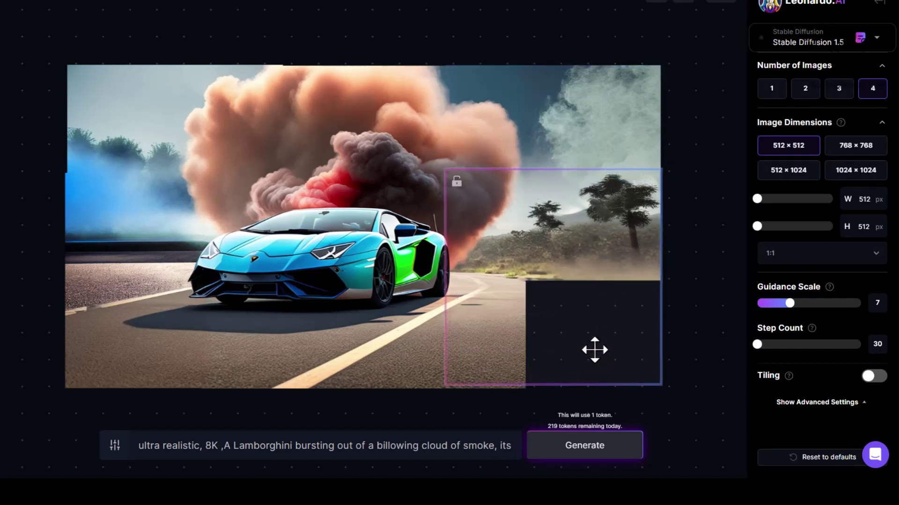
pyautogui.click(611, 456)
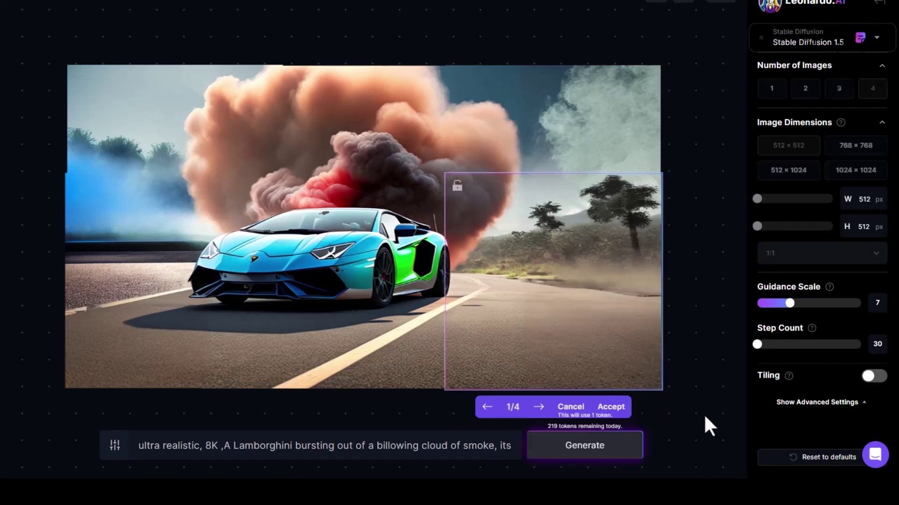
pyautogui.click(539, 409)
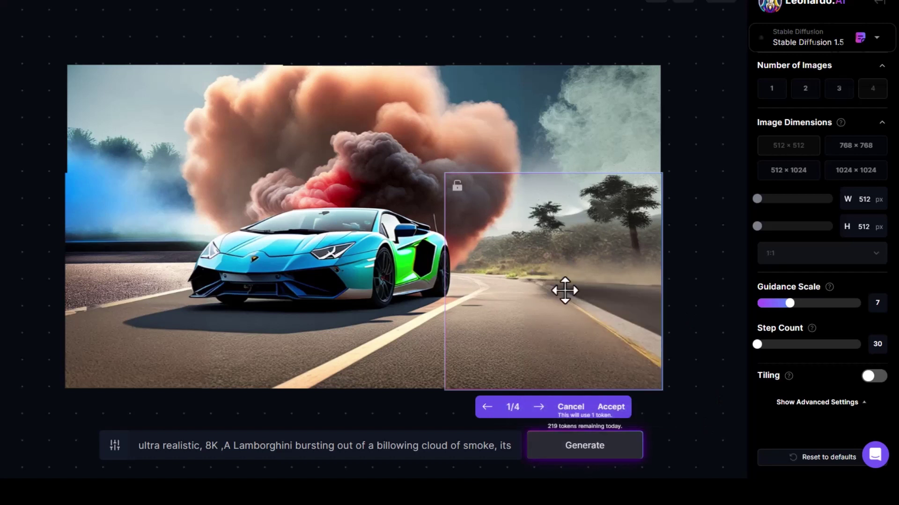
pyautogui.moveTo(559, 294); pyautogui.dragTo(559, 292)
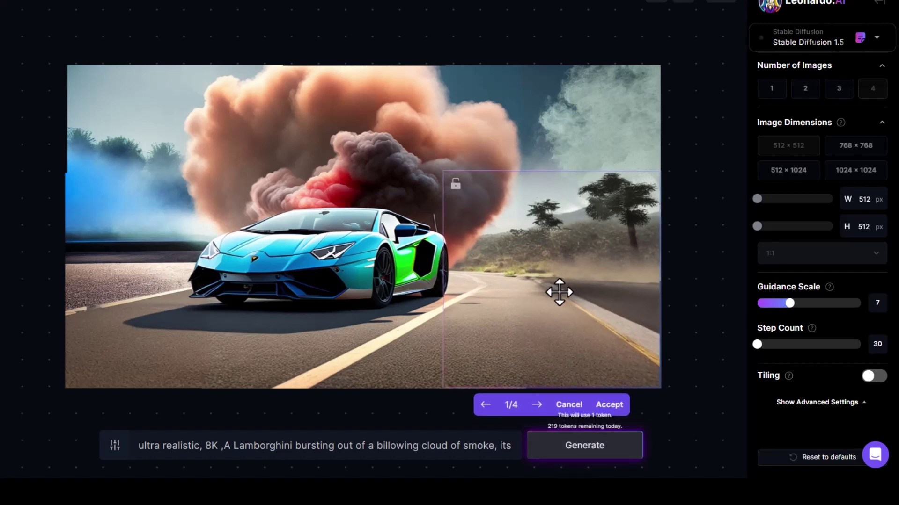
pyautogui.click(539, 407)
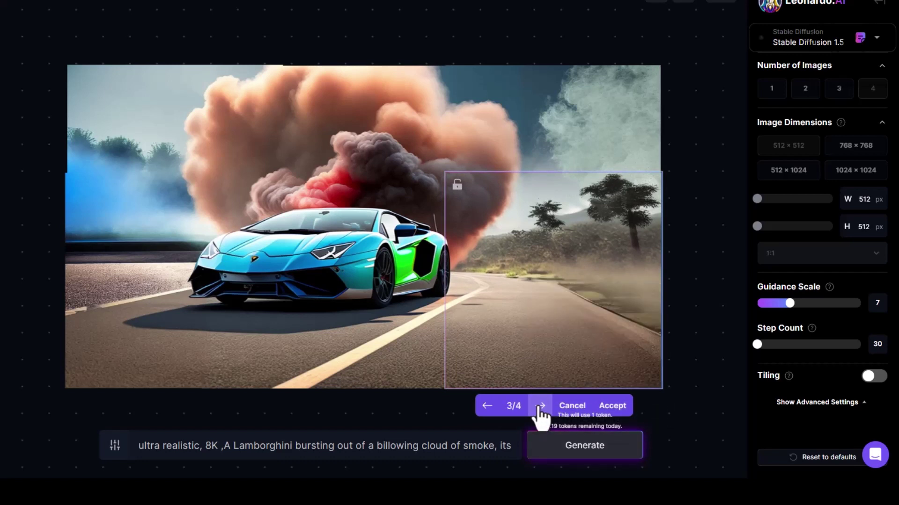
pyautogui.click(539, 407)
pyautogui.click(539, 408)
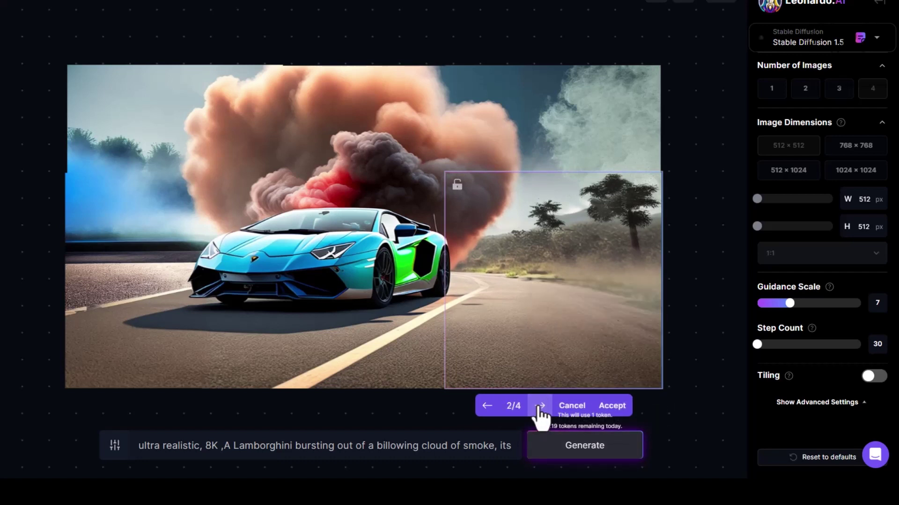
pyautogui.click(625, 406)
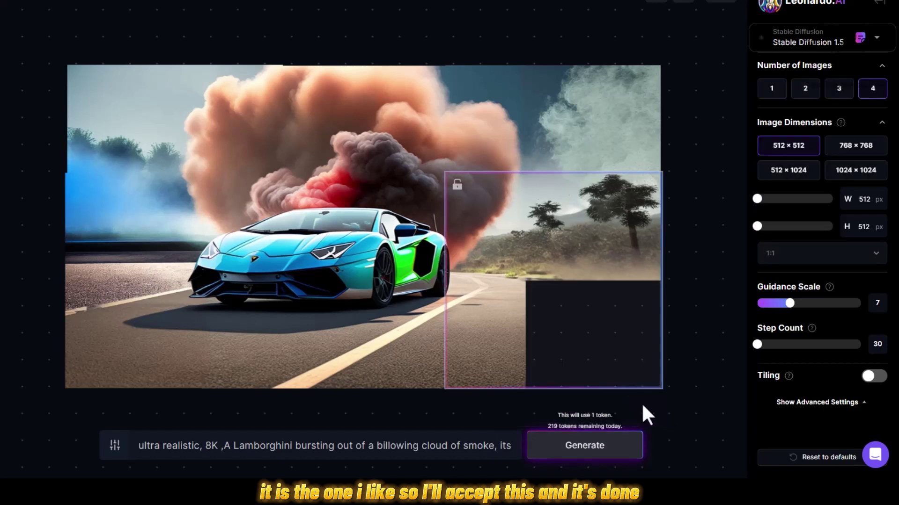
# Move the generation frame off the picture and select the upper-left image tile
pyautogui.moveTo(543, 247)
pyautogui.mouseDown()
pyautogui.moveTo(176, 176)
pyautogui.moveTo(64, 315)
pyautogui.mouseUp()
pyautogui.click(107, 125)
pyautogui.moveTo(107, 126); pyautogui.dragTo(108, 127)
# Reposition the generation frame below and right of the car, then deselect it
pyautogui.moveTo(98, 267); pyautogui.dragTo(515, 473)
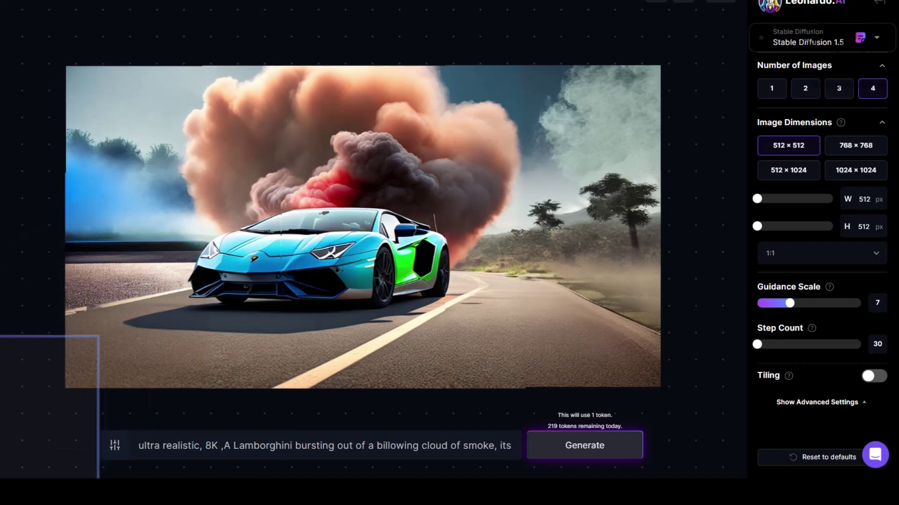
pyautogui.moveTo(608, 319); pyautogui.dragTo(608, 317)
pyautogui.click(608, 317)
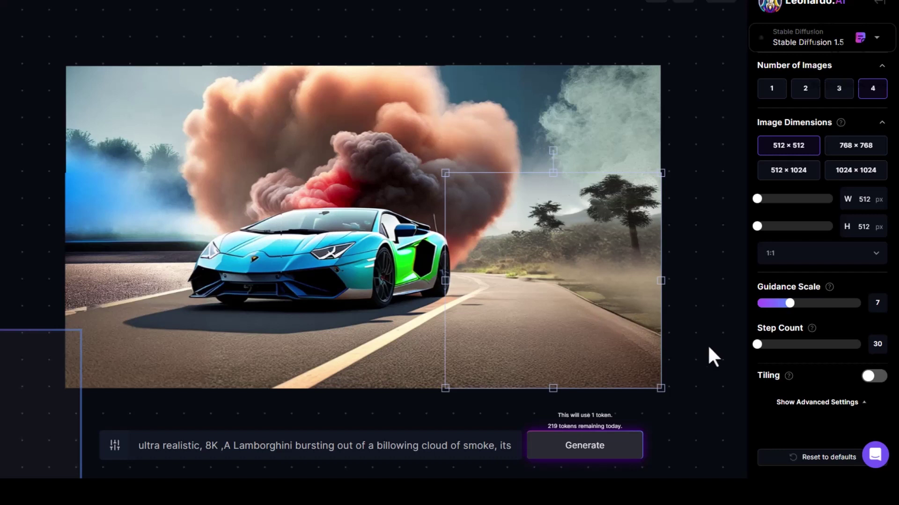
pyautogui.click(691, 322)
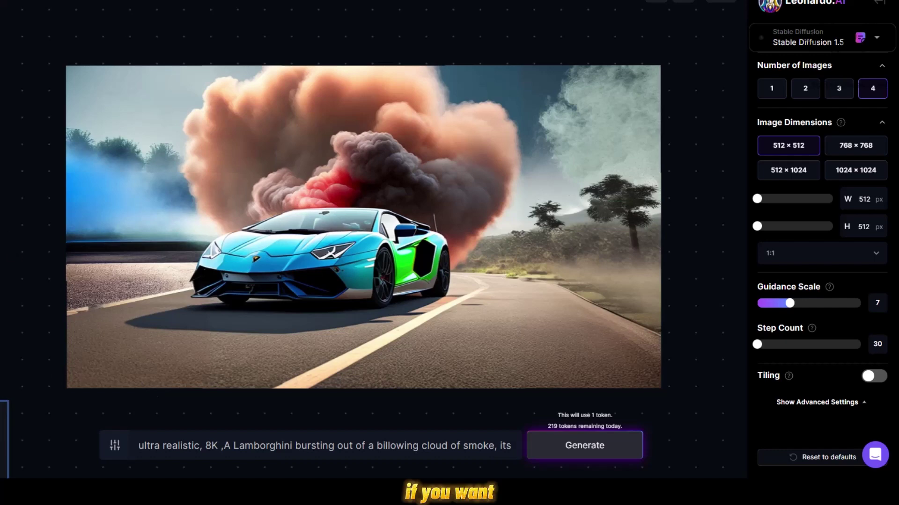
# Recenter the canvas view and switch the generation model to Stable Diffusion 2.1
pyautogui.moveTo(279, 144); pyautogui.dragTo(283, 121)
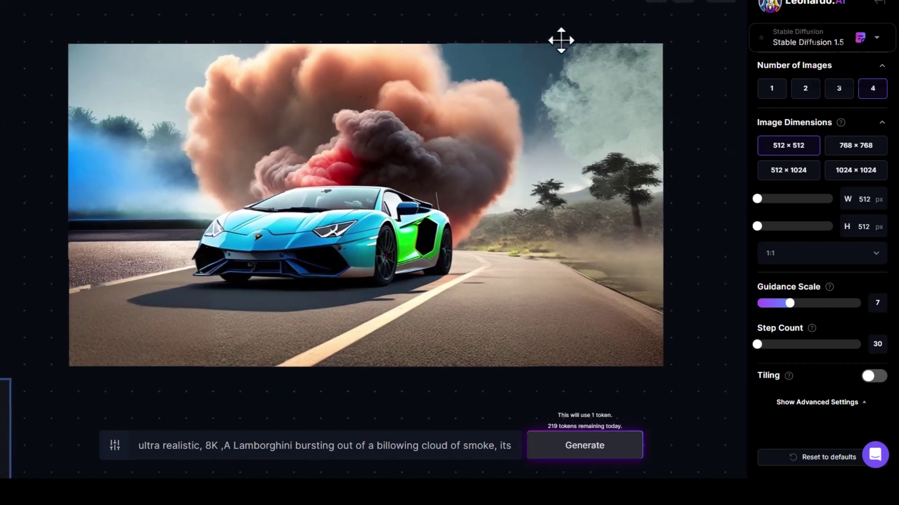
pyautogui.click(688, 4)
pyautogui.click(664, 5)
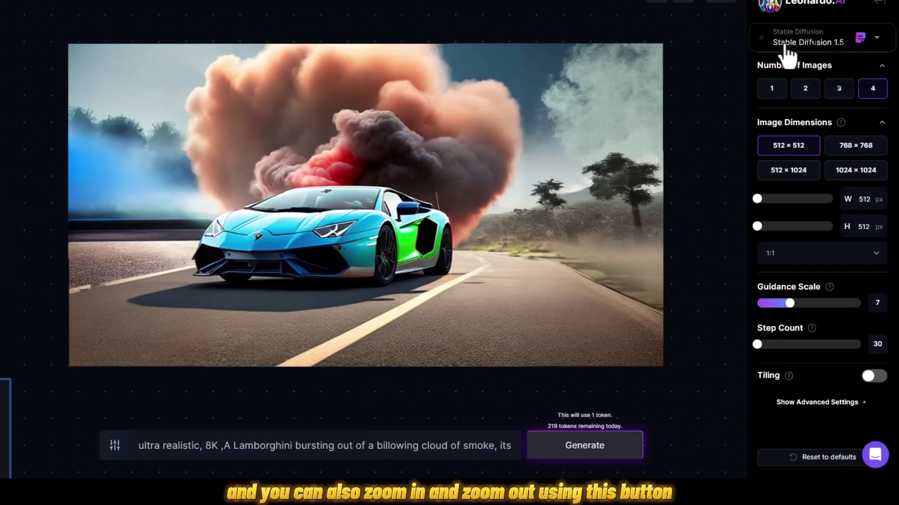
pyautogui.click(856, 42)
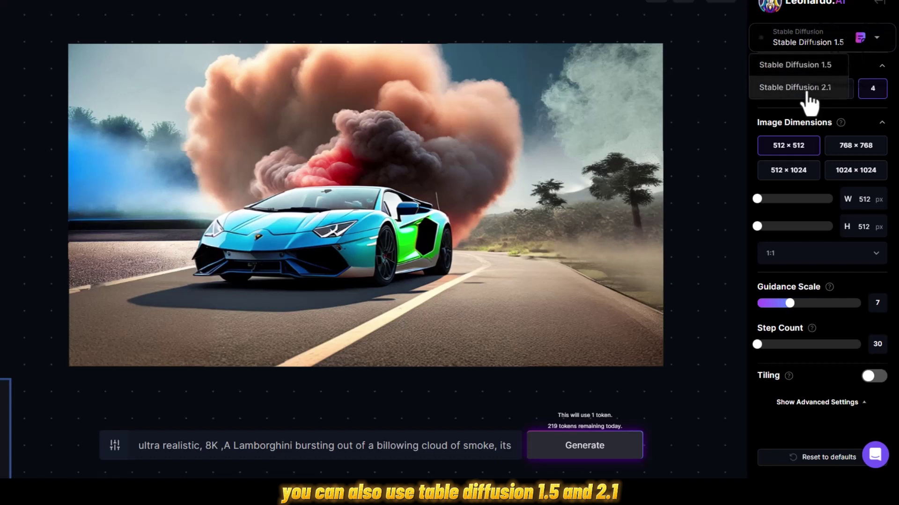
pyautogui.click(812, 89)
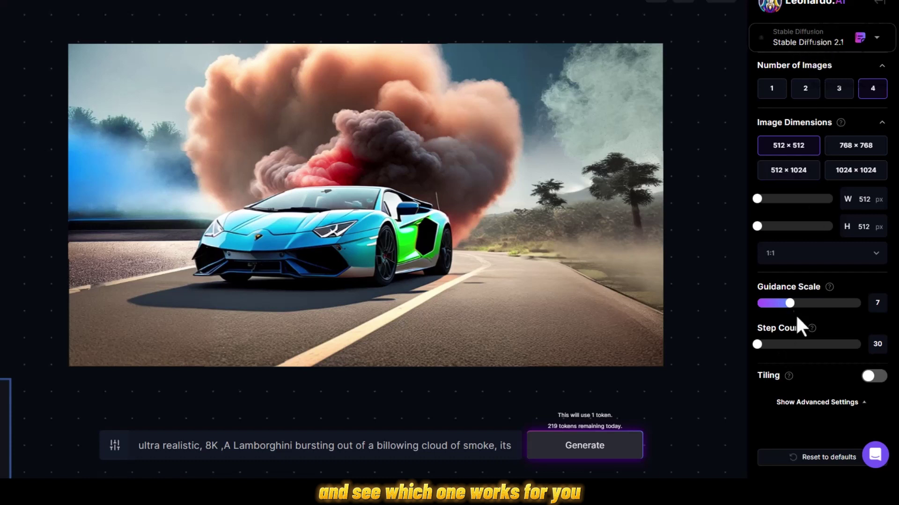
# Set step count to 40 and paint a triangular purple mask on the road right of the car
pyautogui.moveTo(769, 338)
pyautogui.mouseDown()
pyautogui.moveTo(861, 349)
pyautogui.moveTo(808, 346)
pyautogui.mouseUp()
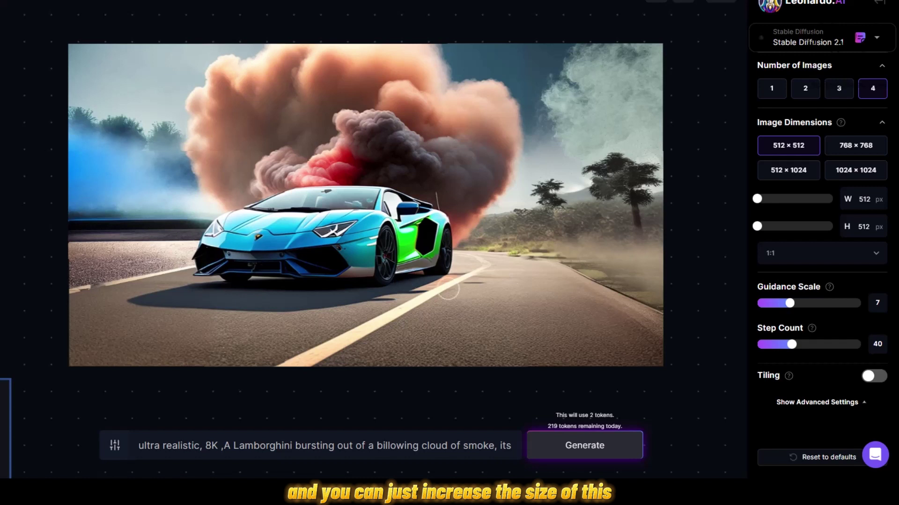
pyautogui.moveTo(509, 296); pyautogui.dragTo(500, 311)
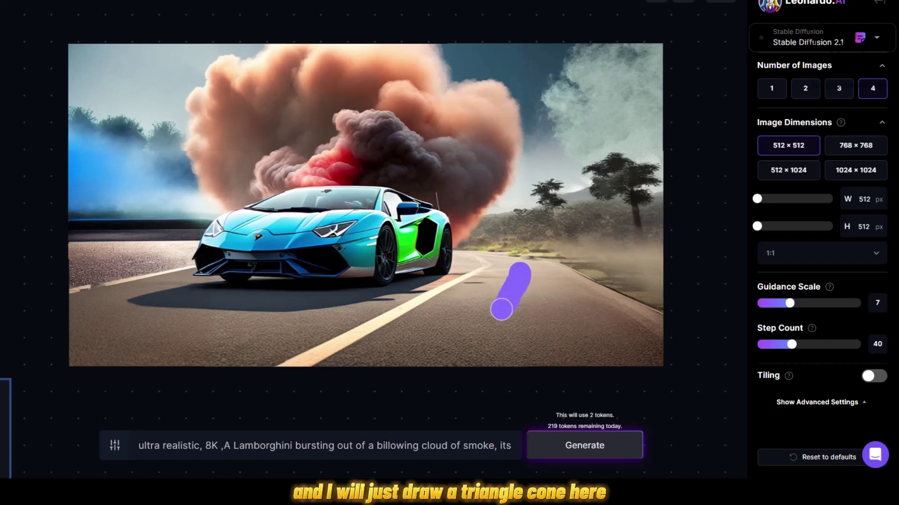
pyautogui.moveTo(556, 314); pyautogui.dragTo(537, 278)
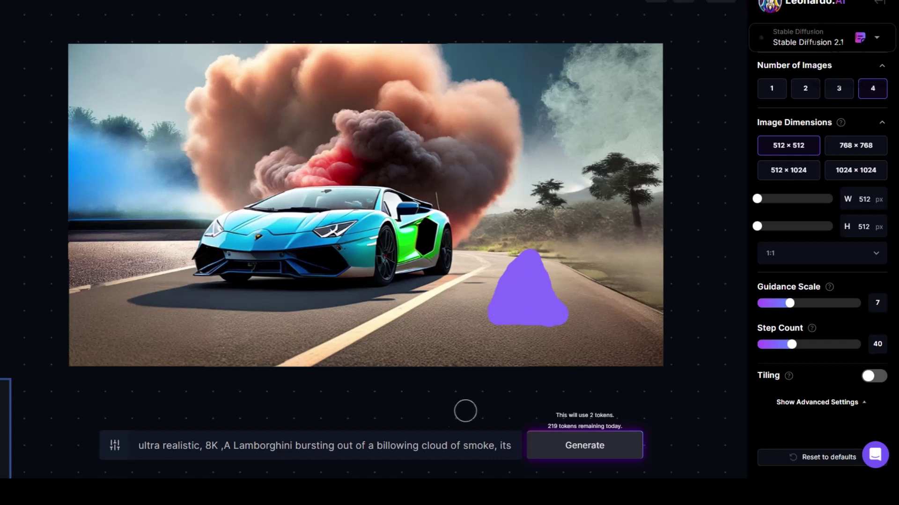
# Replace the prompt with 'traffic cone' by dictation and browse the cone results
pyautogui.tripleClick(343, 446)
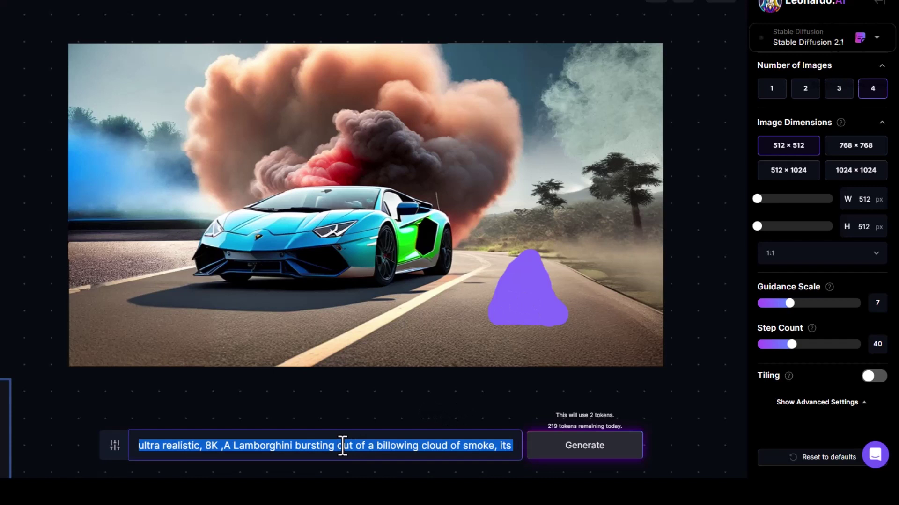
pyautogui.press('super+h')
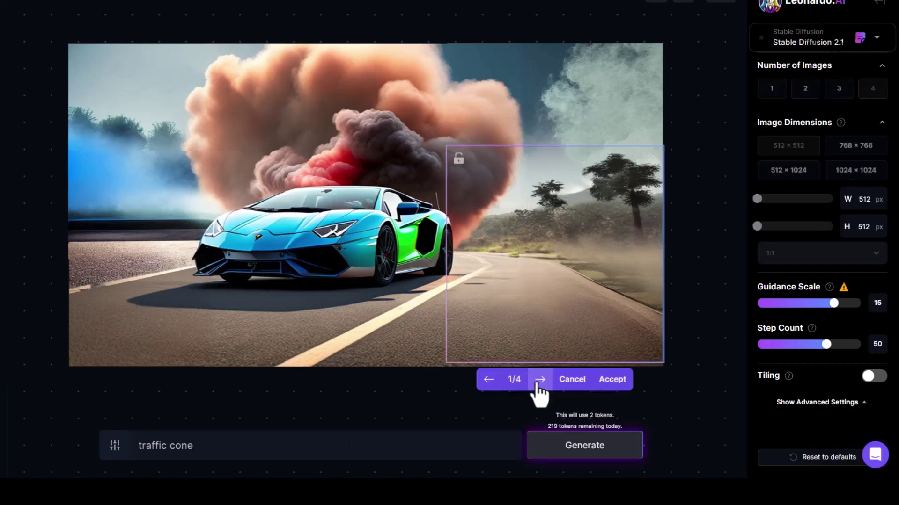
pyautogui.click(538, 381)
pyautogui.click(540, 380)
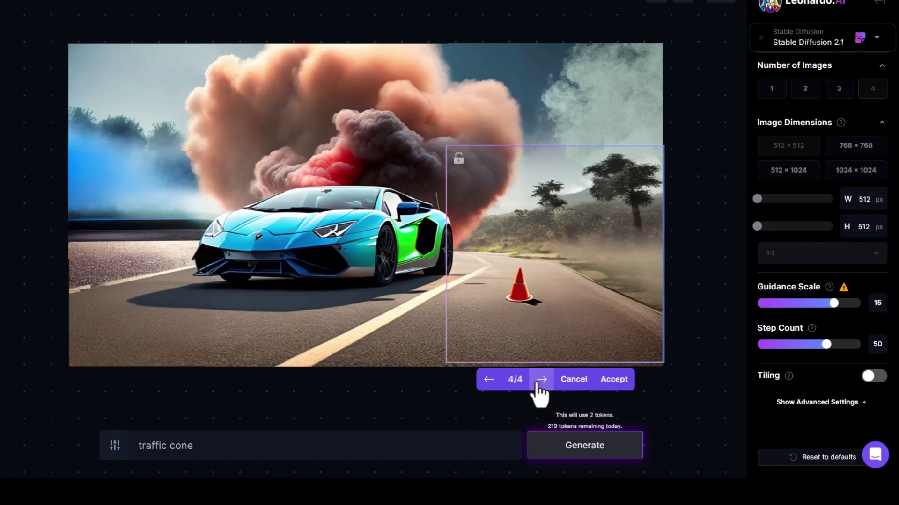
pyautogui.click(540, 380)
pyautogui.click(538, 380)
pyautogui.click(538, 380)
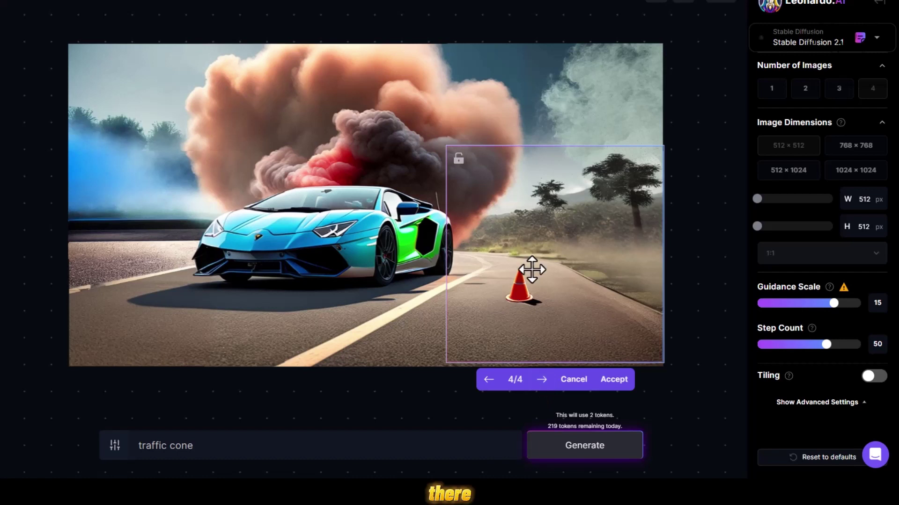
# Regenerate the cone inpaint with step count 40 and guidance scale 10
pyautogui.moveTo(531, 321); pyautogui.dragTo(525, 267)
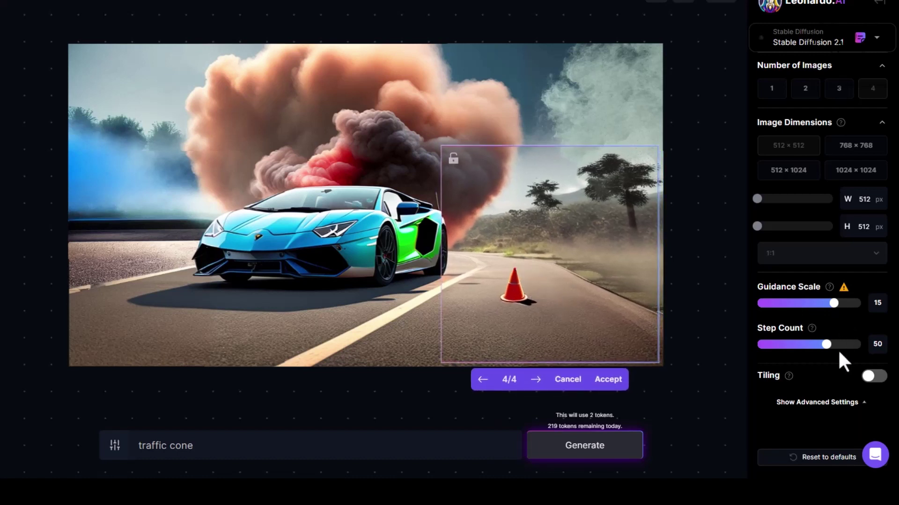
pyautogui.moveTo(825, 345); pyautogui.dragTo(798, 346)
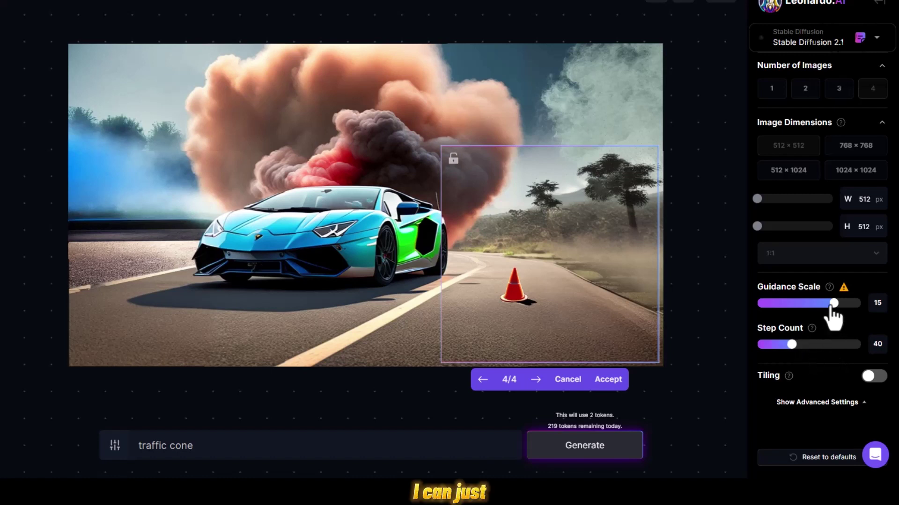
pyautogui.moveTo(833, 304); pyautogui.dragTo(806, 304)
pyautogui.click(593, 447)
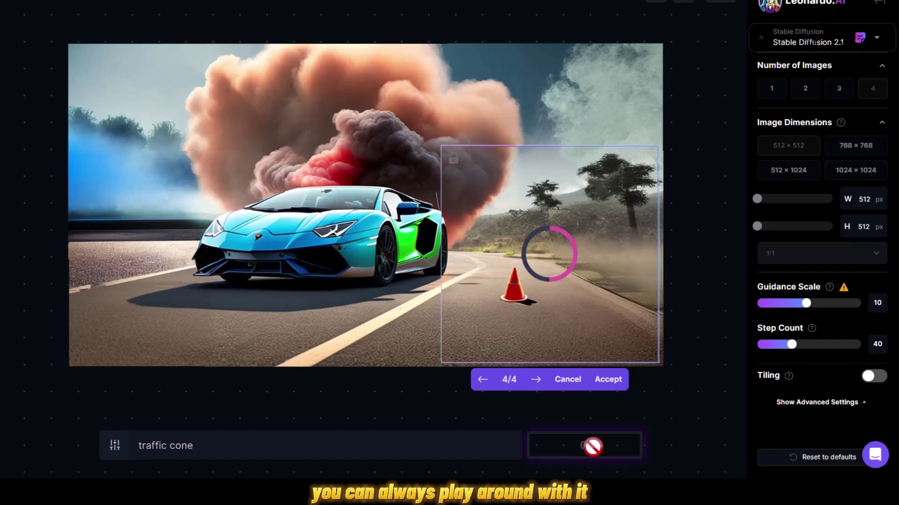
# Discard the cone result and erase parts of the purple mask
pyautogui.click(568, 379)
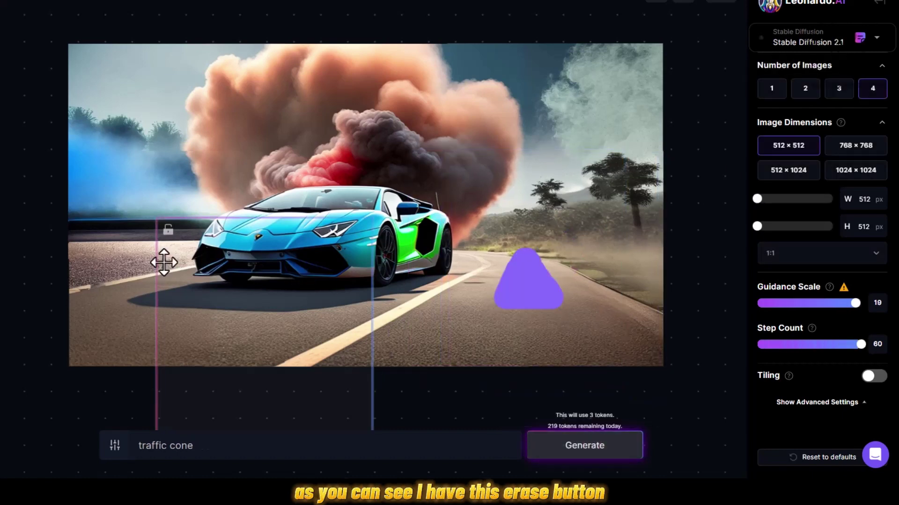
pyautogui.moveTo(528, 251); pyautogui.dragTo(552, 267)
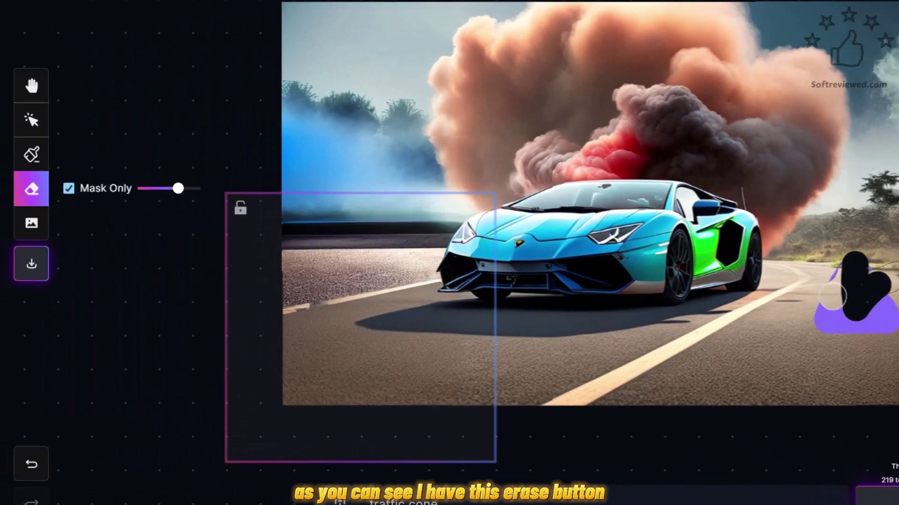
pyautogui.moveTo(856, 290); pyautogui.dragTo(822, 334)
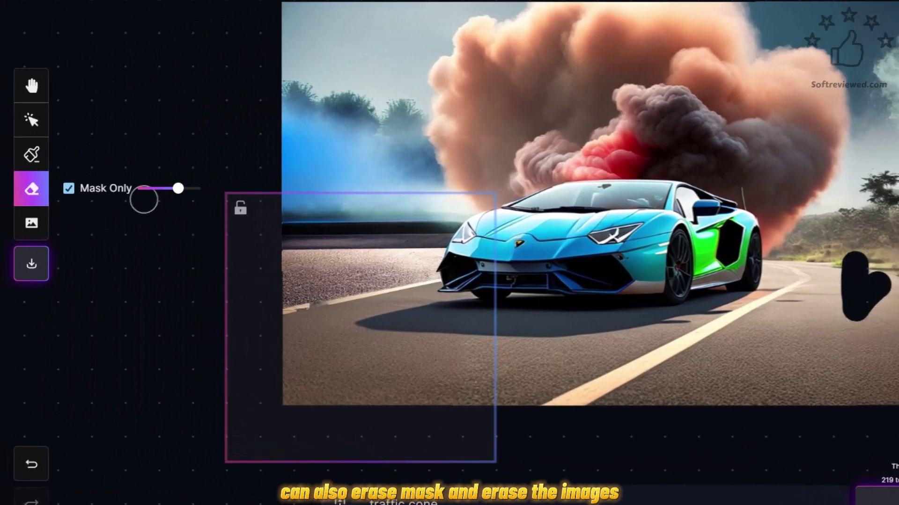
# With Mask Only off, erase a road patch right of the car, undoing the stray car erase
pyautogui.click(69, 189)
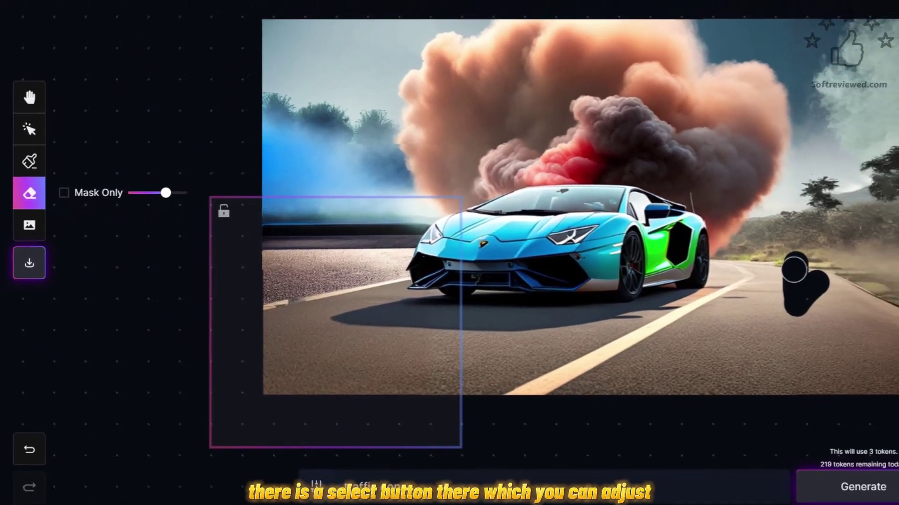
pyautogui.moveTo(792, 278)
pyautogui.mouseDown()
pyautogui.moveTo(807, 297)
pyautogui.moveTo(798, 259)
pyautogui.moveTo(824, 291)
pyautogui.moveTo(796, 256)
pyautogui.mouseUp()
pyautogui.moveTo(840, 318); pyautogui.dragTo(771, 317)
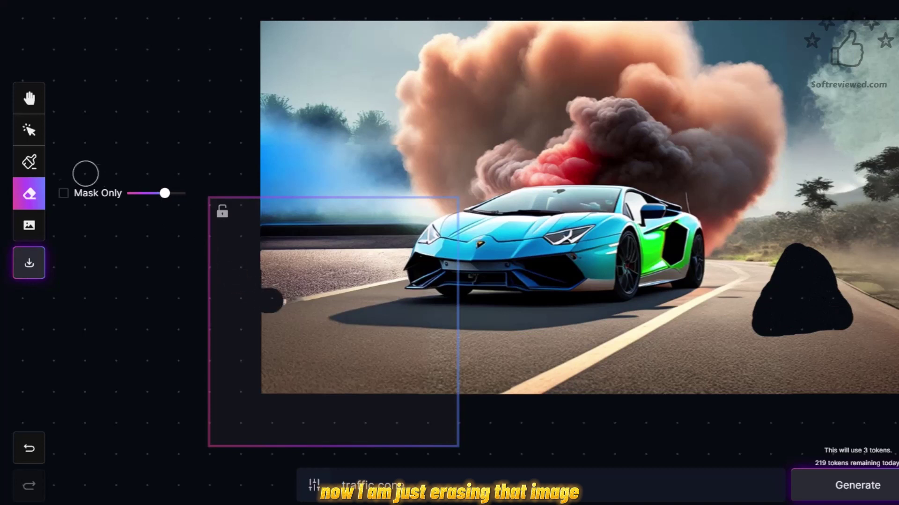
pyautogui.click(28, 449)
pyautogui.moveTo(302, 296)
pyautogui.mouseDown()
pyautogui.moveTo(467, 275)
pyautogui.moveTo(573, 280)
pyautogui.mouseUp()
pyautogui.click(28, 449)
# Move the generation frame over the erased patch and generate a fill
pyautogui.click(29, 129)
pyautogui.moveTo(371, 291)
pyautogui.mouseDown()
pyautogui.moveTo(828, 231)
pyautogui.moveTo(859, 239)
pyautogui.mouseUp()
pyautogui.click(882, 480)
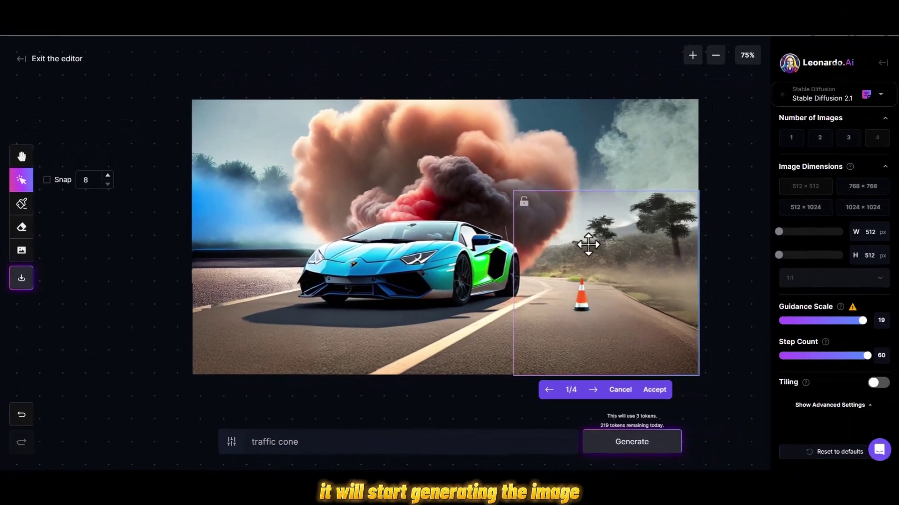
# Review the generated fills, then discard the cone result to redo it
pyautogui.click(593, 390)
pyautogui.click(594, 390)
pyautogui.click(593, 391)
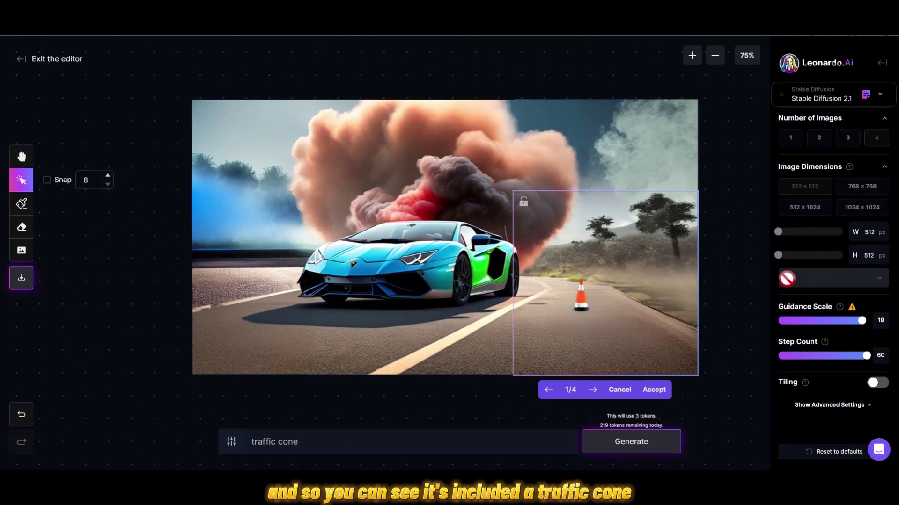
pyautogui.moveTo(616, 270); pyautogui.dragTo(615, 269)
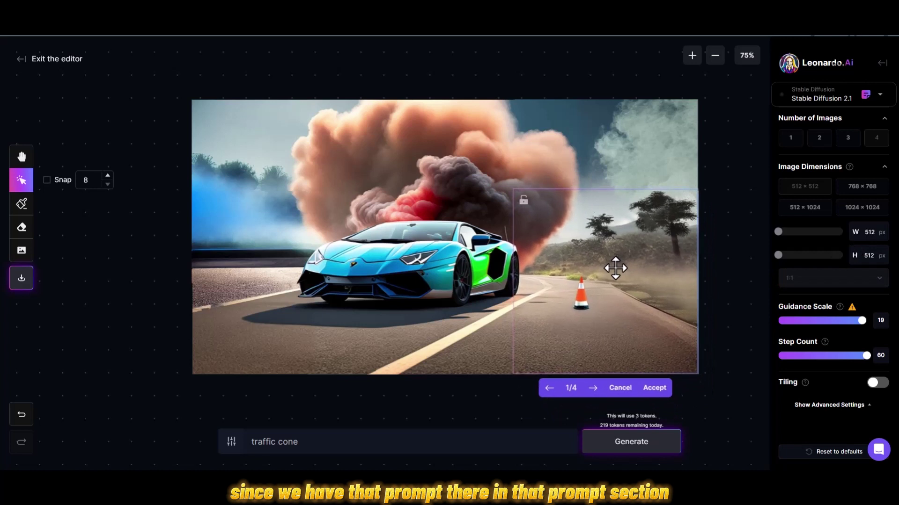
pyautogui.moveTo(616, 269); pyautogui.dragTo(614, 267)
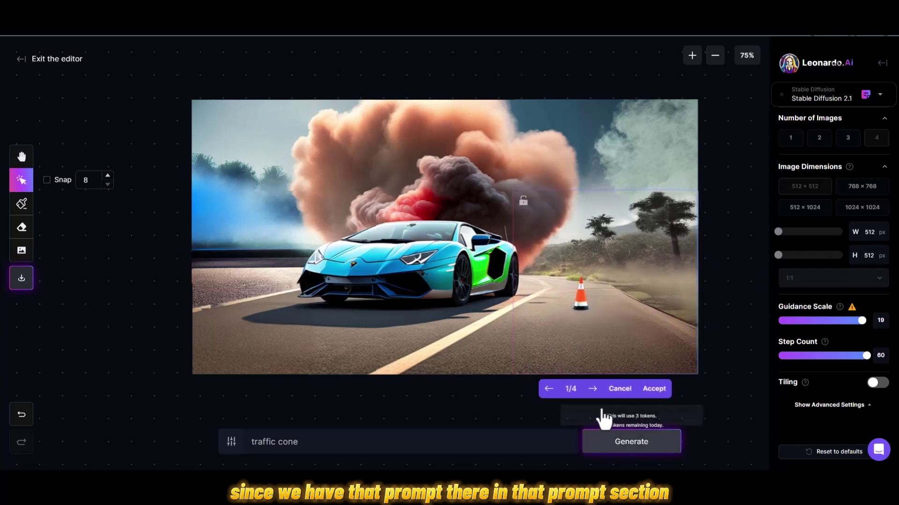
pyautogui.click(592, 389)
pyautogui.click(654, 389)
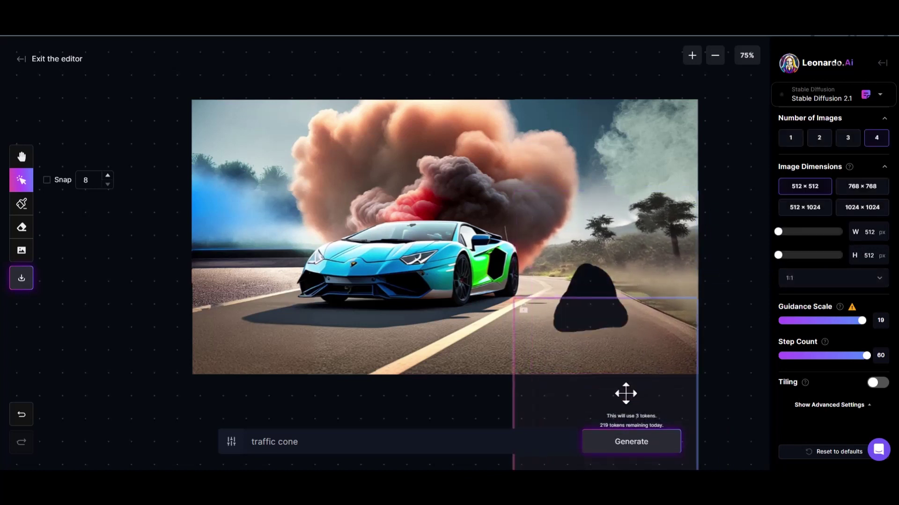
# Paint a mask over the dark road area and shift the generation frame upward
pyautogui.click(21, 203)
pyautogui.moveTo(772, 294)
pyautogui.mouseDown()
pyautogui.moveTo(777, 269)
pyautogui.moveTo(798, 319)
pyautogui.mouseUp()
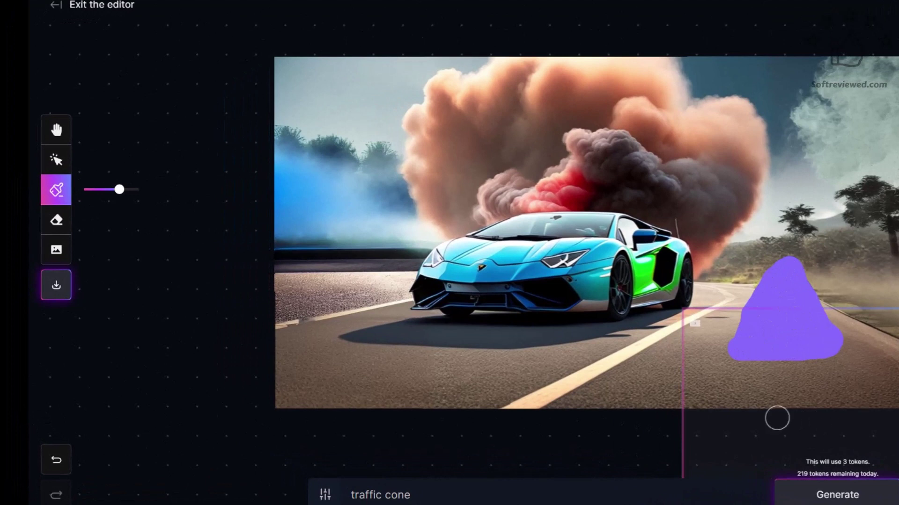
pyautogui.click(712, 371)
pyautogui.click(56, 160)
pyautogui.moveTo(765, 331); pyautogui.dragTo(764, 209)
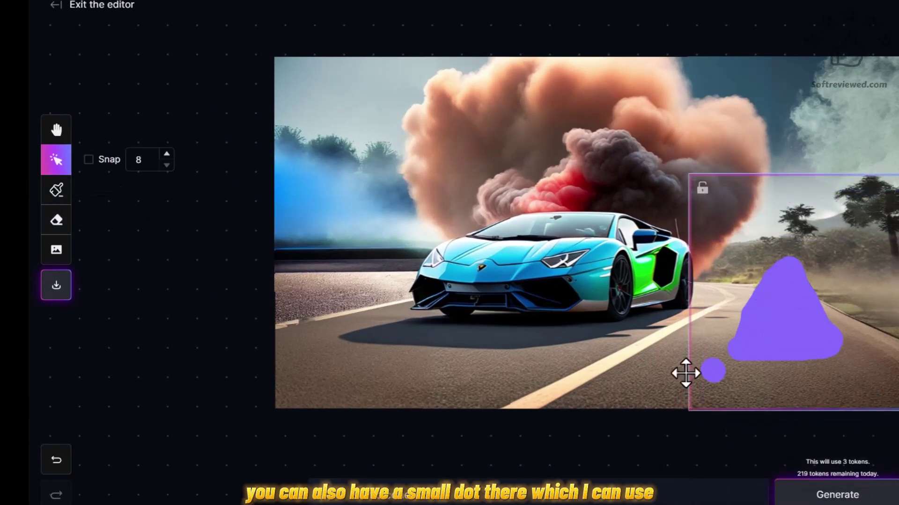
# Erase the stray mask dot with Mask Only erasing, nudge the frame, and generate
pyautogui.click(56, 189)
pyautogui.click(56, 220)
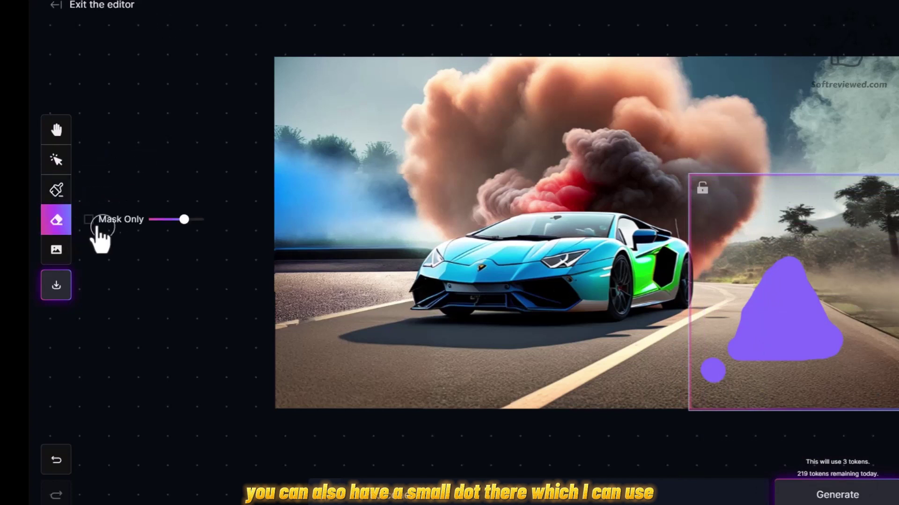
pyautogui.click(713, 373)
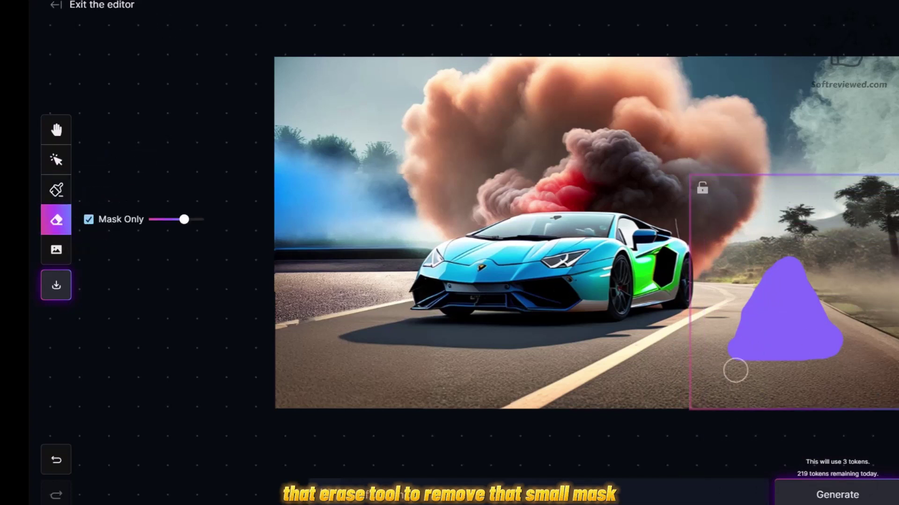
pyautogui.click(56, 159)
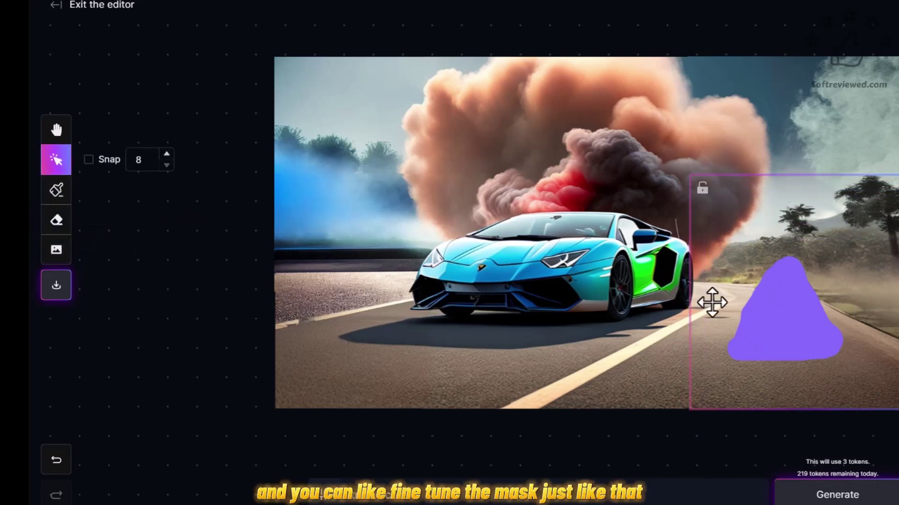
pyautogui.moveTo(714, 304); pyautogui.dragTo(710, 304)
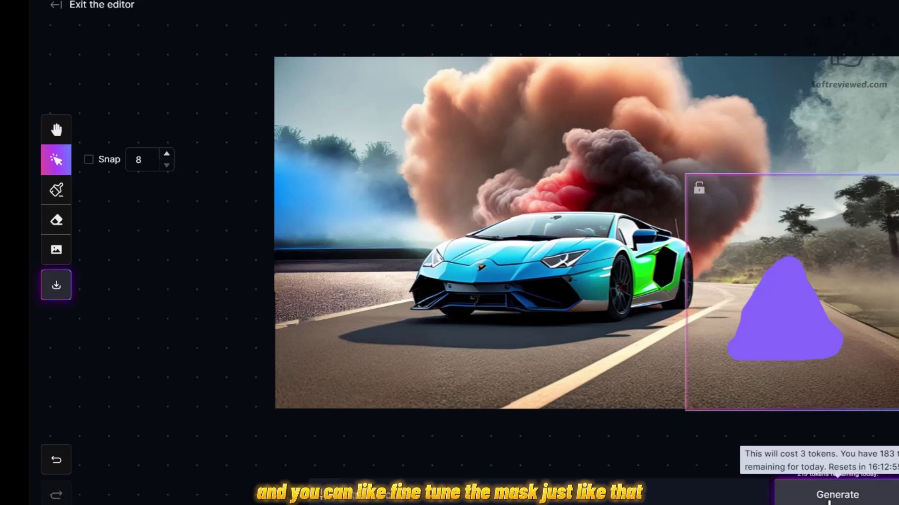
pyautogui.click(829, 500)
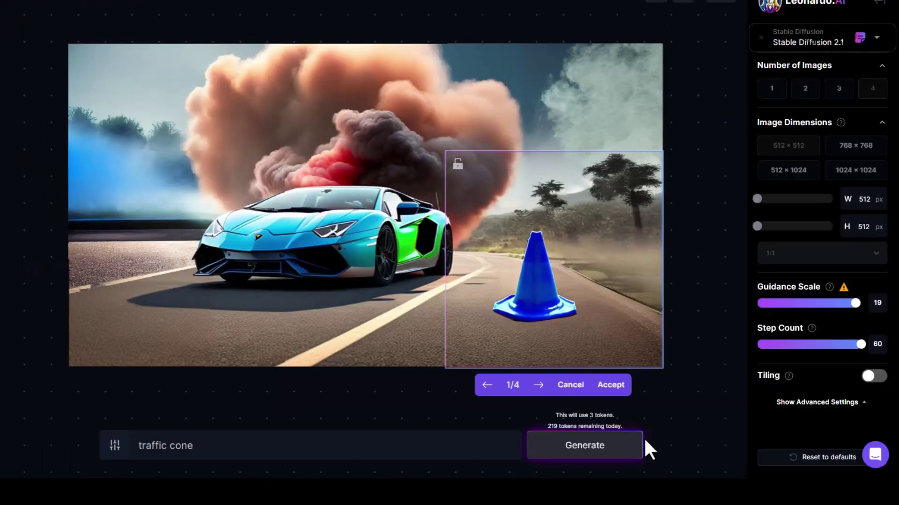
# Page back to the first blue-cone result and shift the generation frame slightly
pyautogui.click(539, 386)
pyautogui.click(539, 386)
pyautogui.click(487, 384)
pyautogui.click(539, 384)
pyautogui.moveTo(558, 285)
pyautogui.mouseDown()
pyautogui.moveTo(568, 277)
pyautogui.moveTo(536, 286)
pyautogui.moveTo(555, 287)
pyautogui.mouseUp()
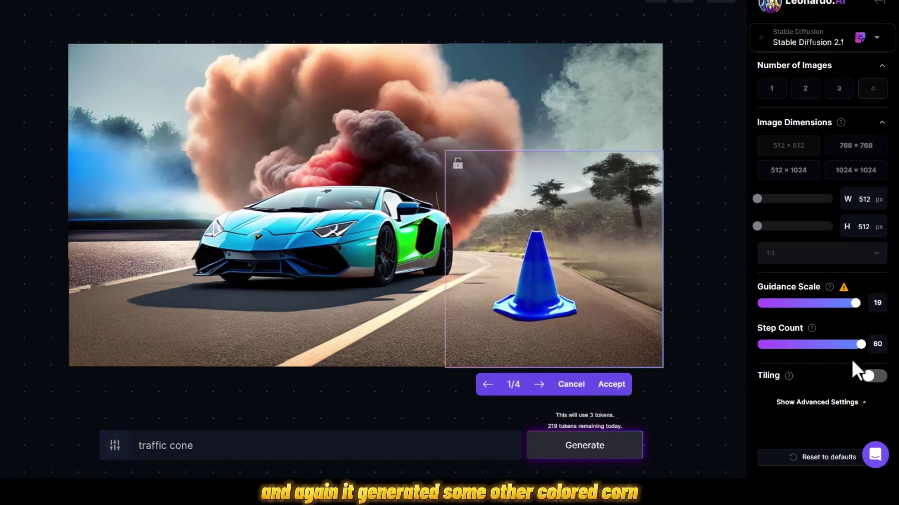
# Regenerate the cone with guidance scale 9 and step count 50
pyautogui.moveTo(855, 303); pyautogui.dragTo(800, 303)
pyautogui.moveTo(860, 344); pyautogui.dragTo(826, 344)
pyautogui.click(584, 449)
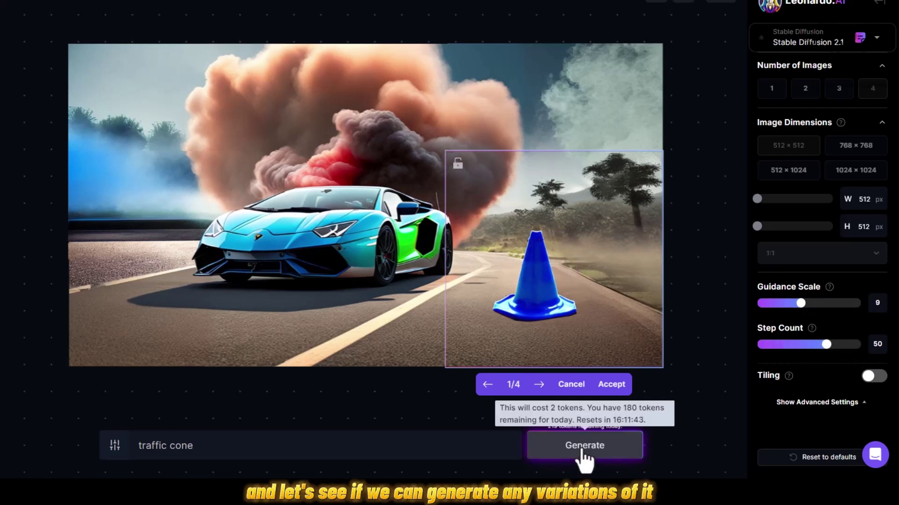
pyautogui.click(539, 384)
pyautogui.click(539, 384)
pyautogui.click(539, 384)
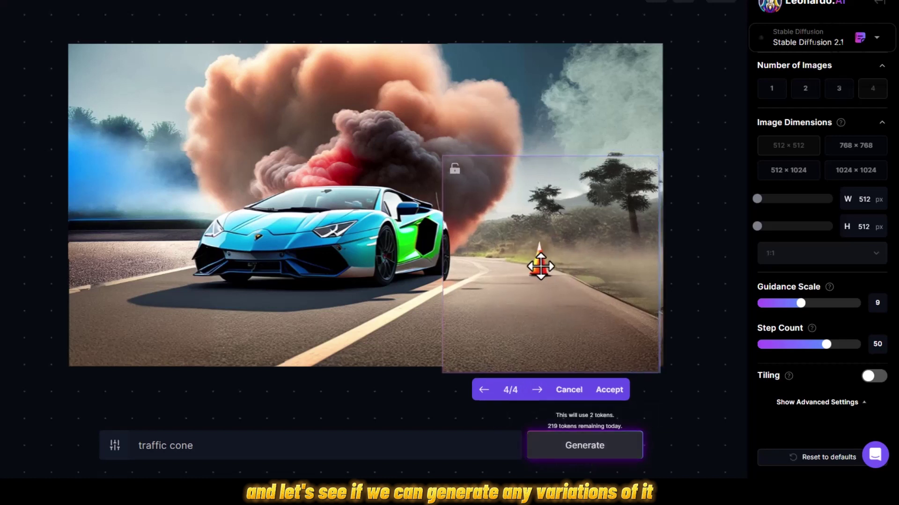
# Switch the model to Stable Diffusion 1.5 and generate another batch of cone variants
pyautogui.moveTo(543, 267); pyautogui.dragTo(536, 262)
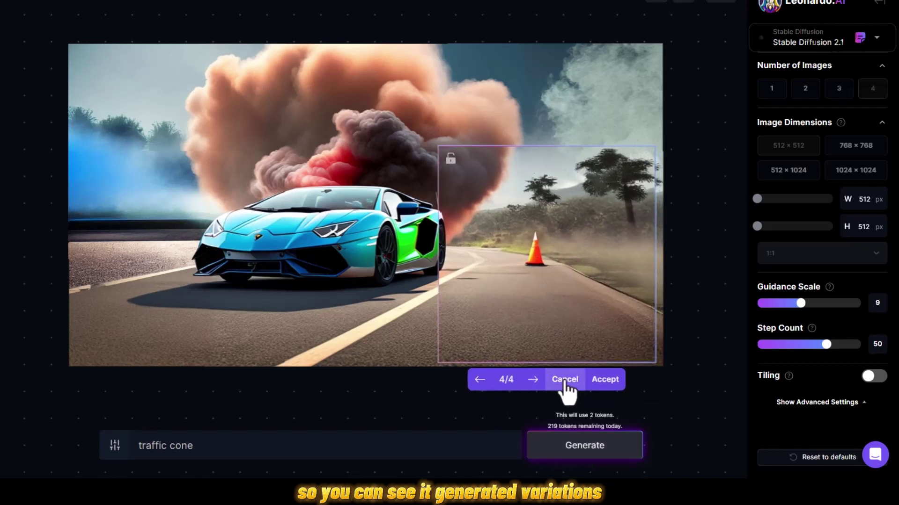
pyautogui.click(808, 37)
pyautogui.click(798, 62)
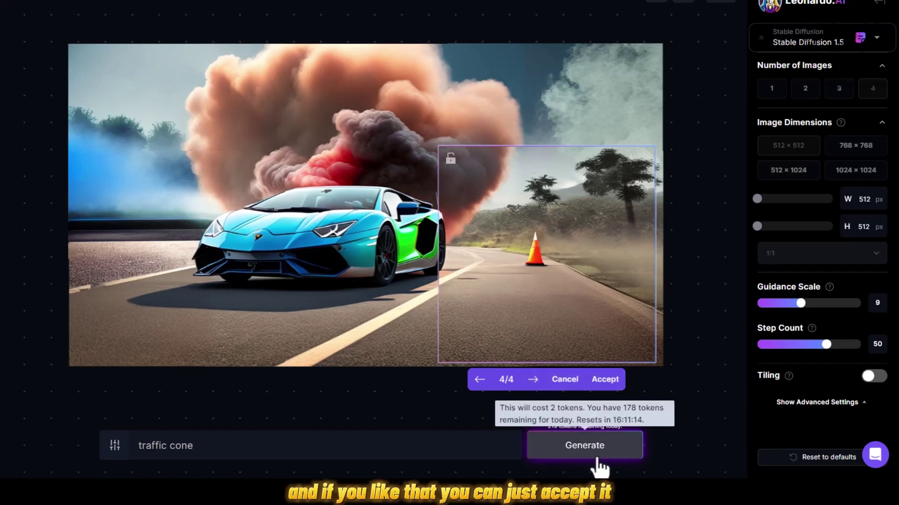
pyautogui.click(595, 448)
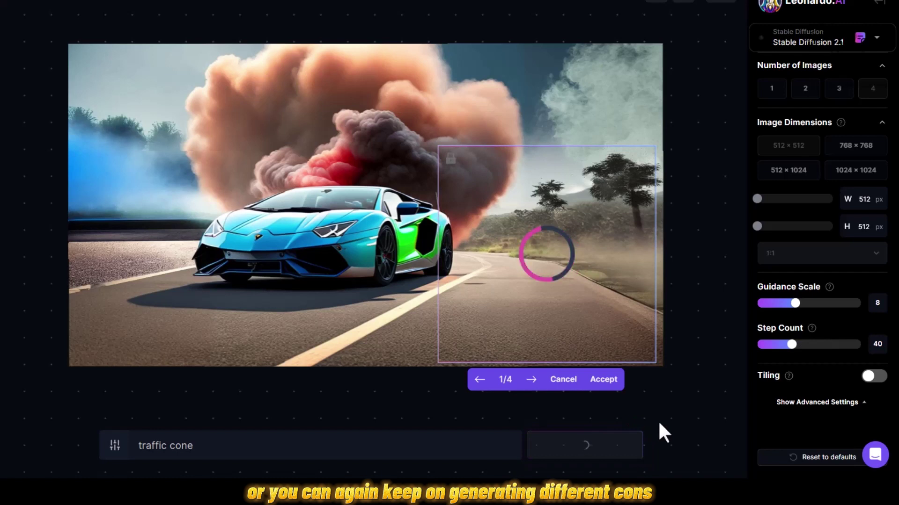
# Accept the orange traffic cone variant and select the base image
pyautogui.click(531, 381)
pyautogui.click(530, 384)
pyautogui.click(531, 382)
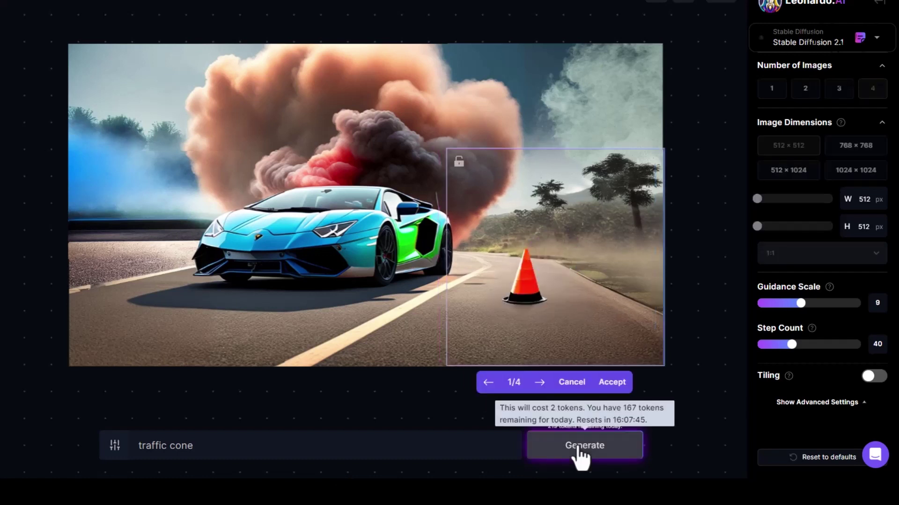
pyautogui.click(538, 385)
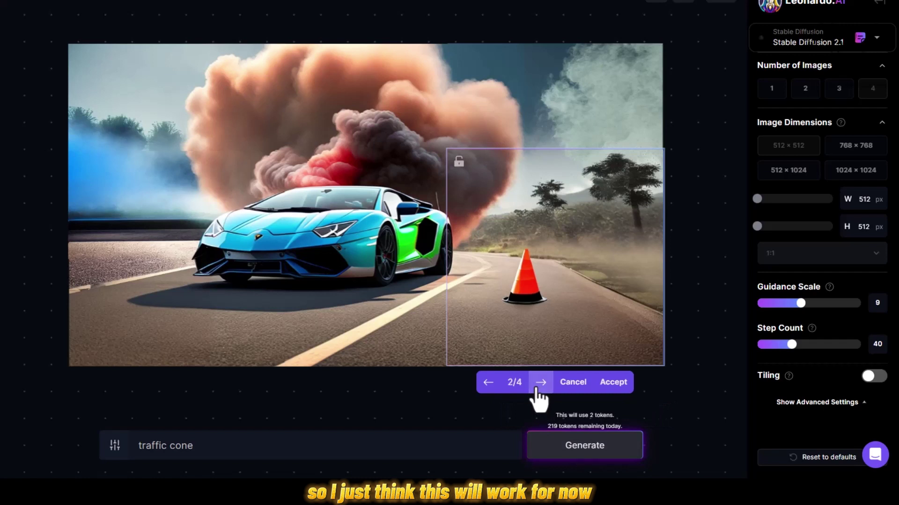
pyautogui.click(575, 388)
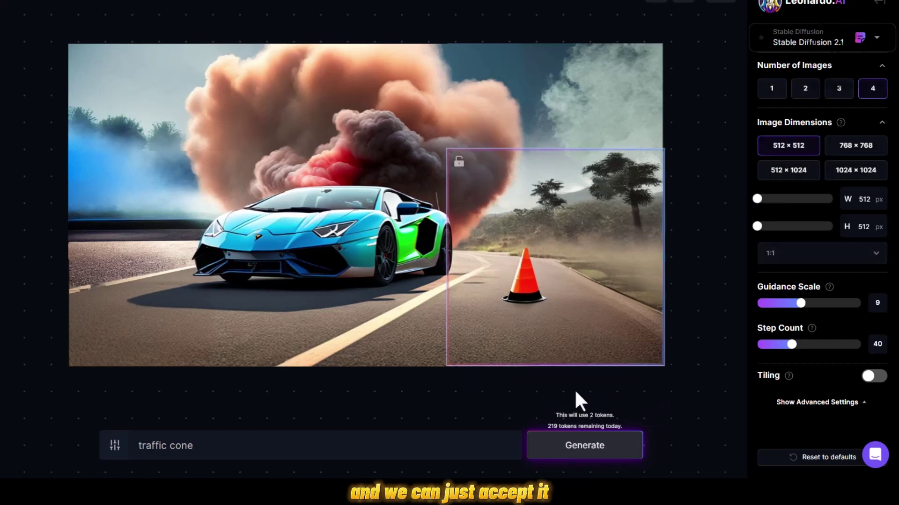
pyautogui.click(390, 329)
# Mask the car's front and rear wheels and change the prompt to 'red tyre'
pyautogui.click(383, 411)
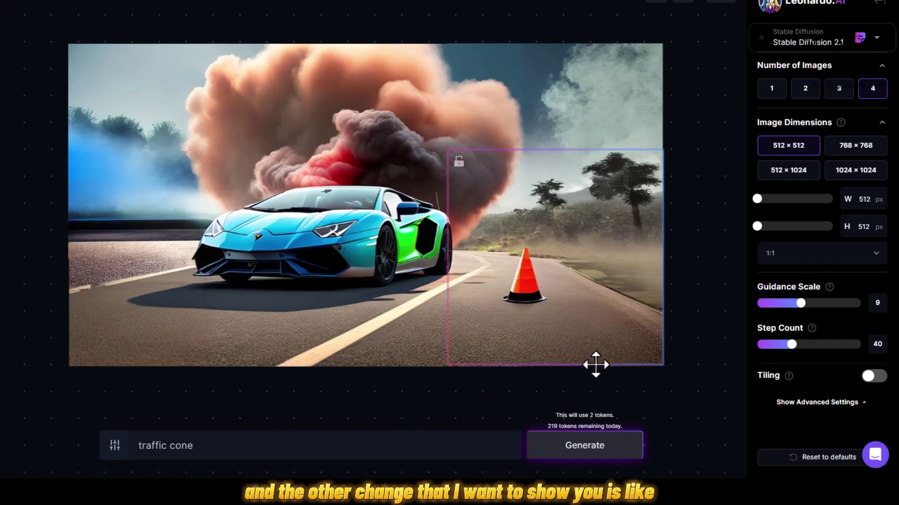
pyautogui.click(323, 233)
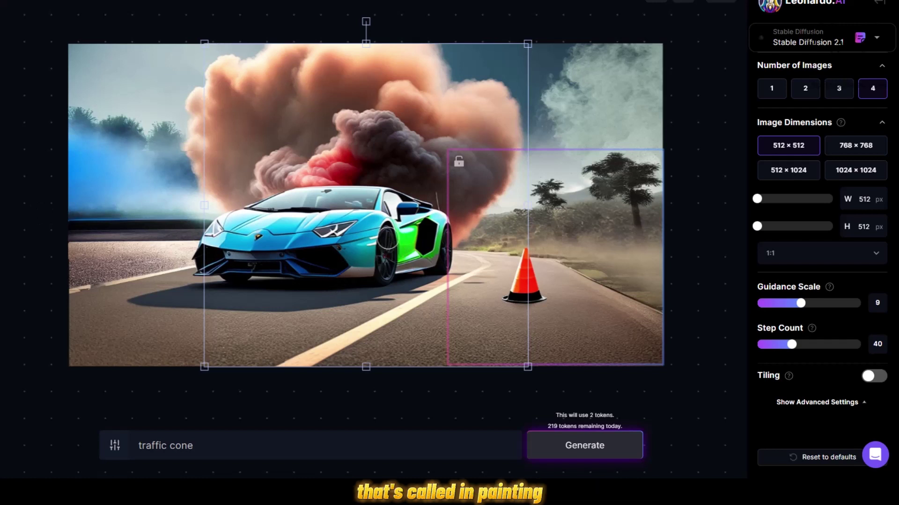
pyautogui.moveTo(385, 237); pyautogui.dragTo(384, 266)
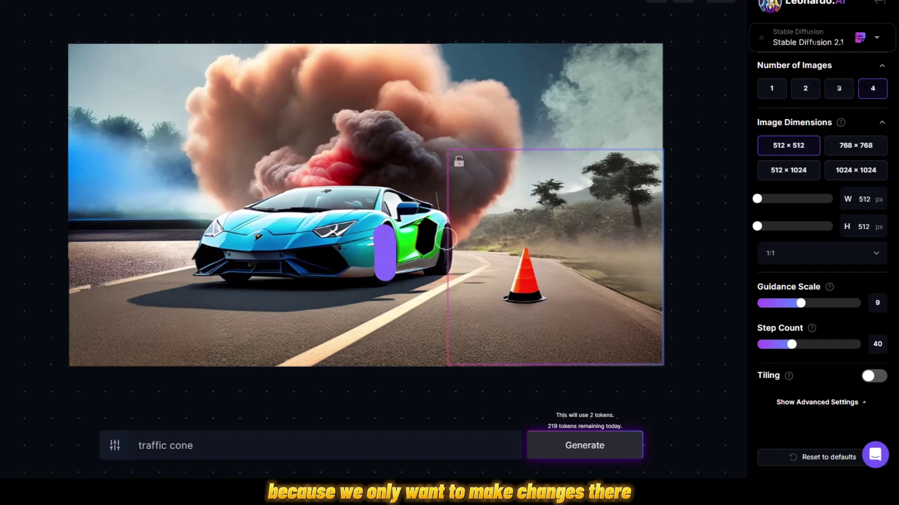
pyautogui.moveTo(446, 236); pyautogui.dragTo(435, 269)
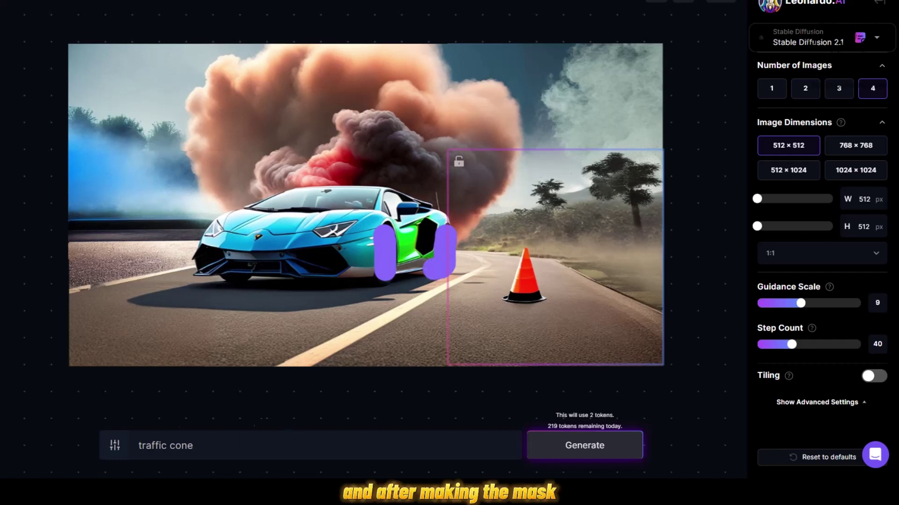
pyautogui.tripleClick(202, 445)
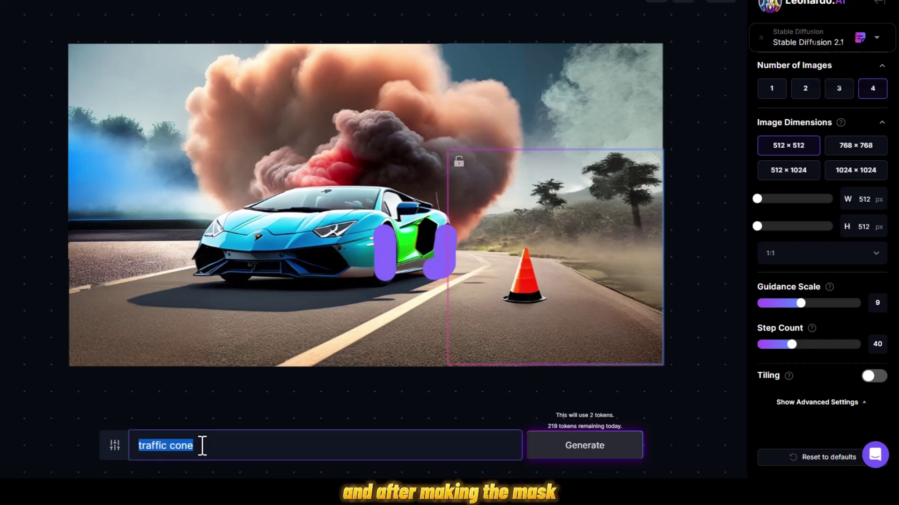
pyautogui.write('red')
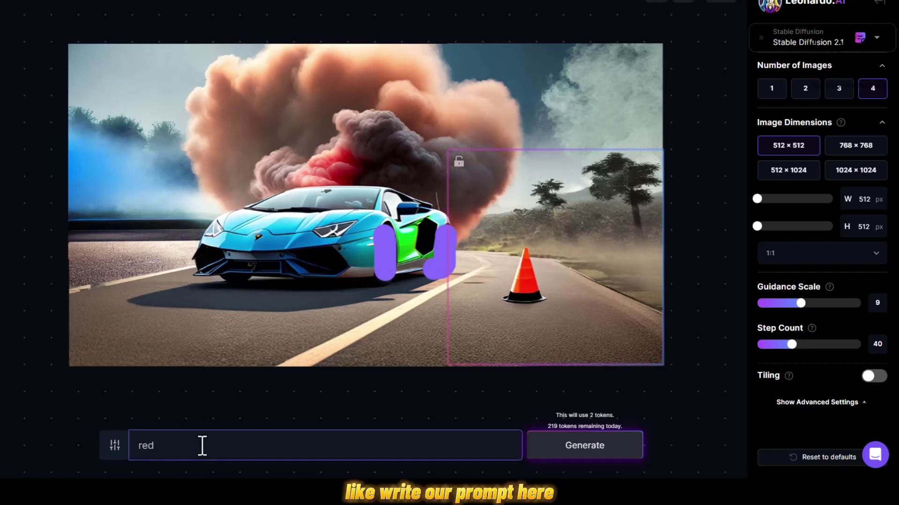
pyautogui.write(' tyre')
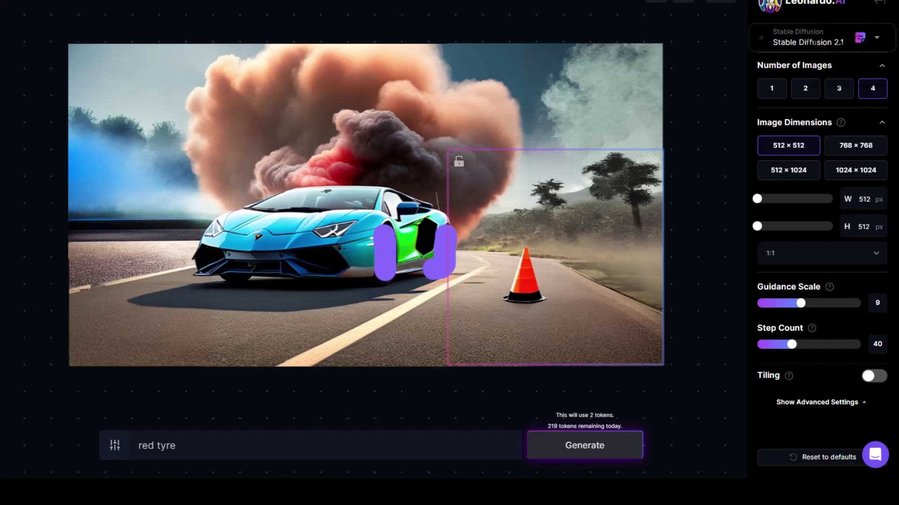
# Generate 'red tyre' inpaints over the car and page through all four wheel variants
pyautogui.moveTo(552, 263); pyautogui.dragTo(391, 269)
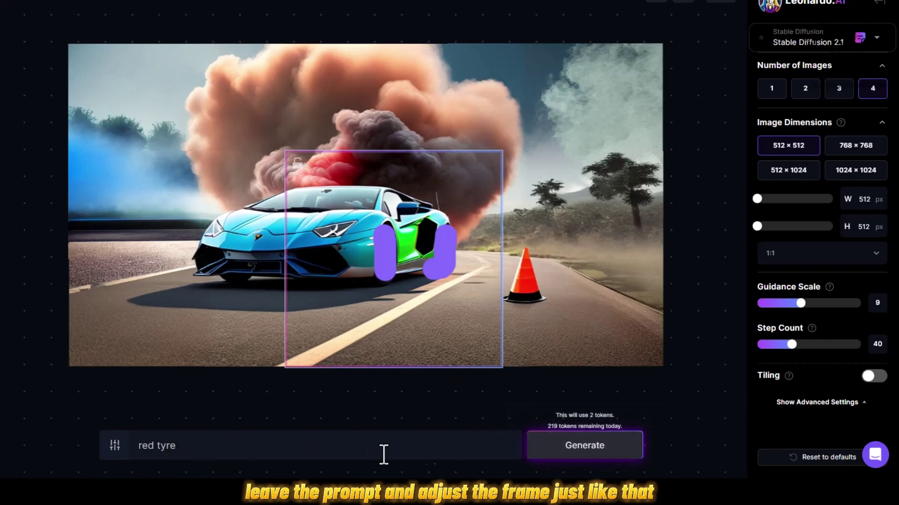
pyautogui.click(582, 460)
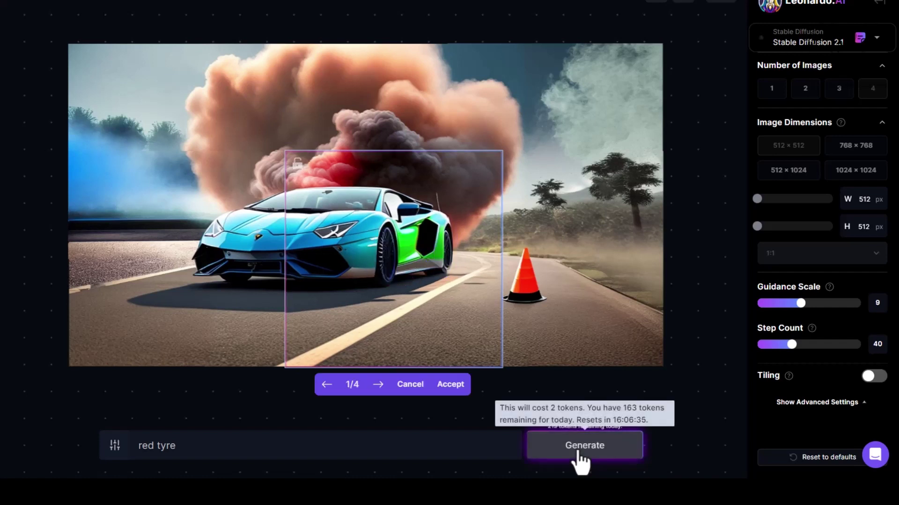
pyautogui.click(378, 387)
pyautogui.click(379, 385)
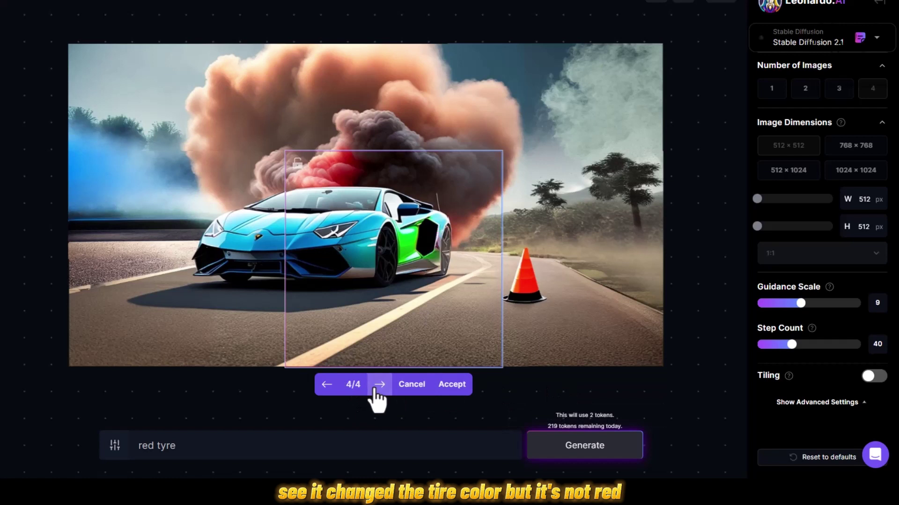
pyautogui.click(376, 387)
pyautogui.click(377, 386)
pyautogui.click(374, 388)
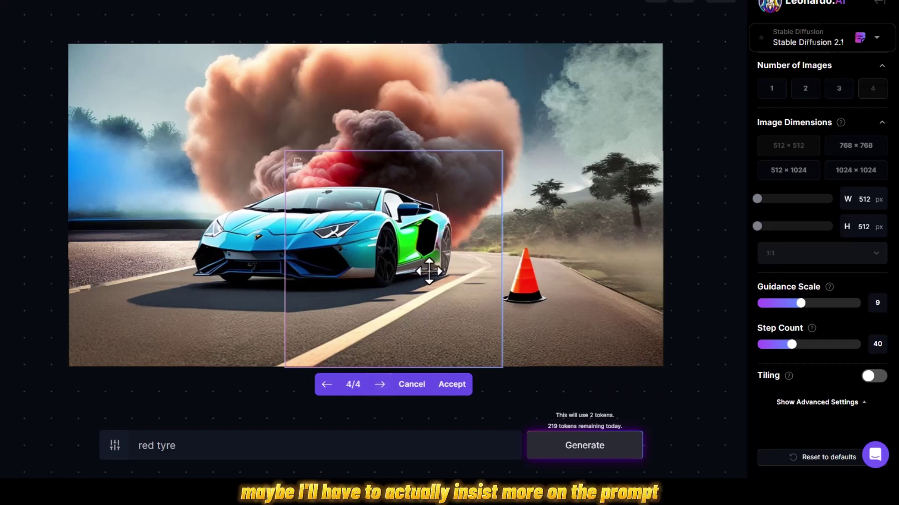
pyautogui.click(379, 386)
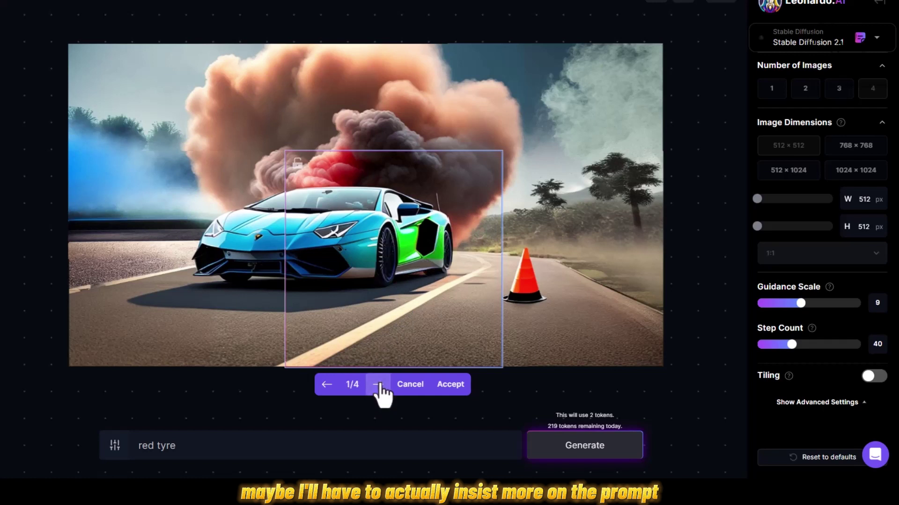
pyautogui.click(379, 386)
pyautogui.click(379, 386)
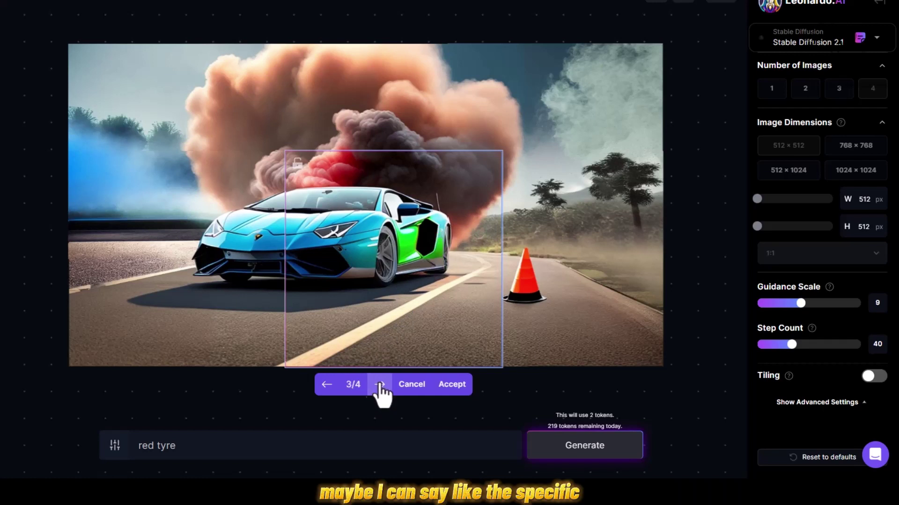
# Dictate the prompt 'lamborghini red tire' and regenerate the wheels
pyautogui.click(157, 447)
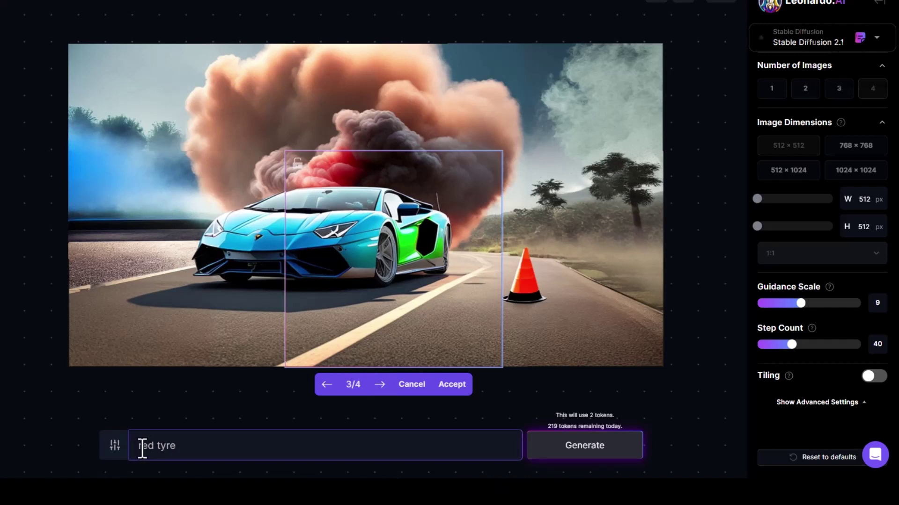
pyautogui.moveTo(183, 441); pyautogui.dragTo(134, 448)
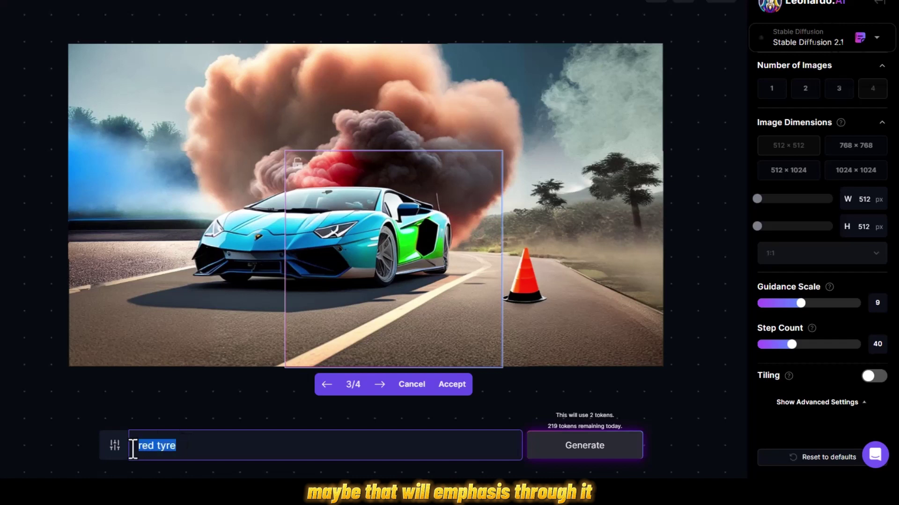
pyautogui.press('super+h')
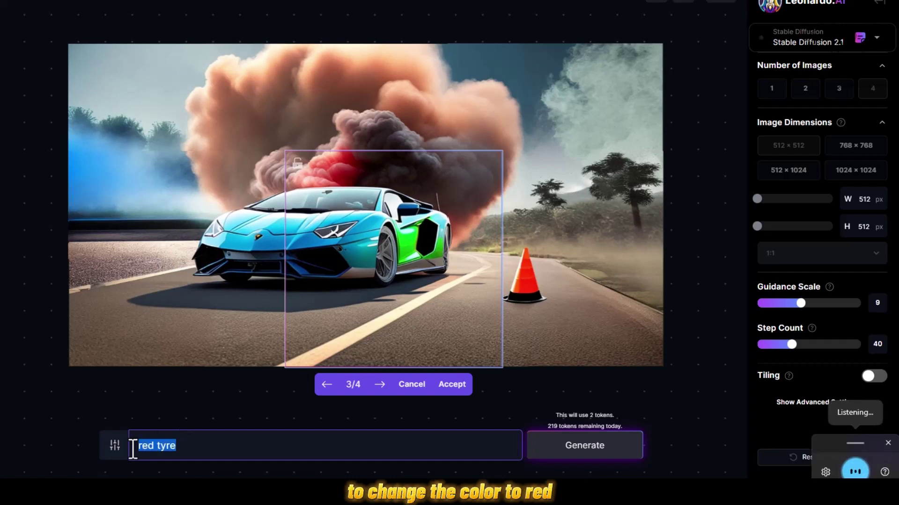
pyautogui.click(591, 453)
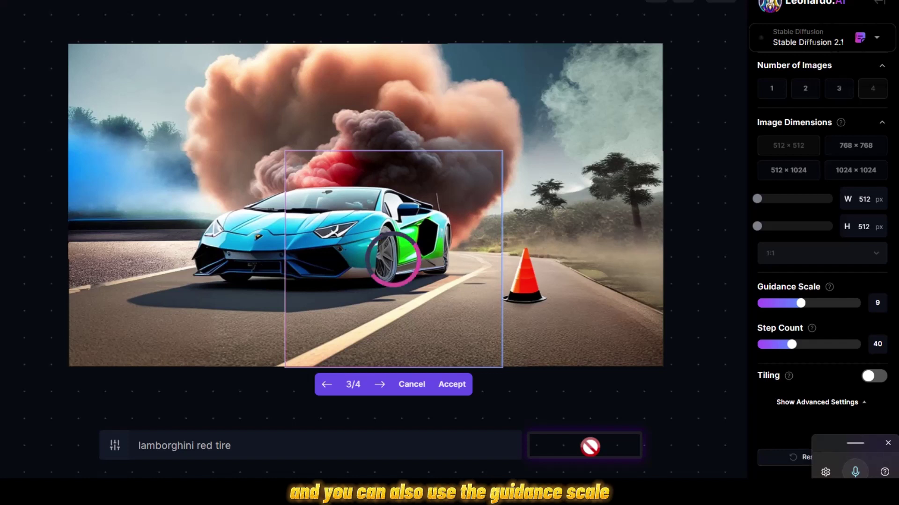
# Compare the four red-wheel variants and accept one onto the car
pyautogui.click(378, 385)
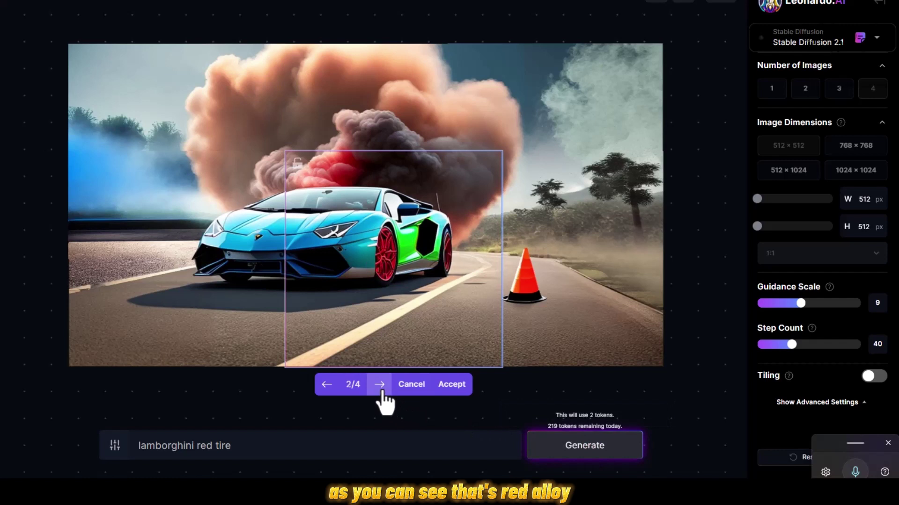
pyautogui.click(383, 393)
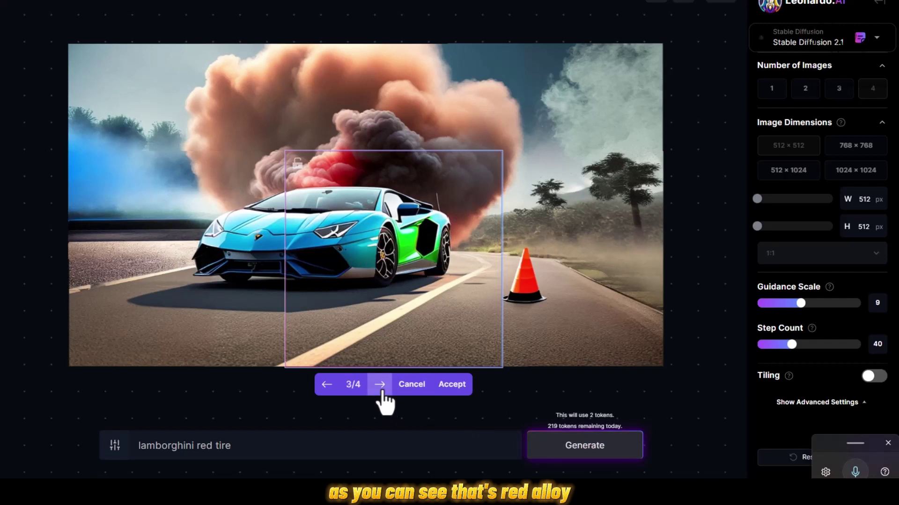
pyautogui.click(383, 393)
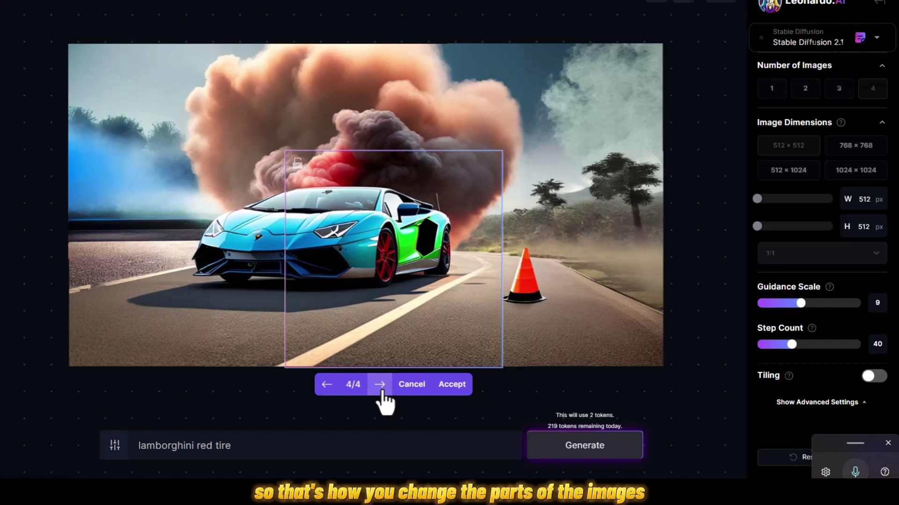
pyautogui.click(380, 385)
pyautogui.click(379, 385)
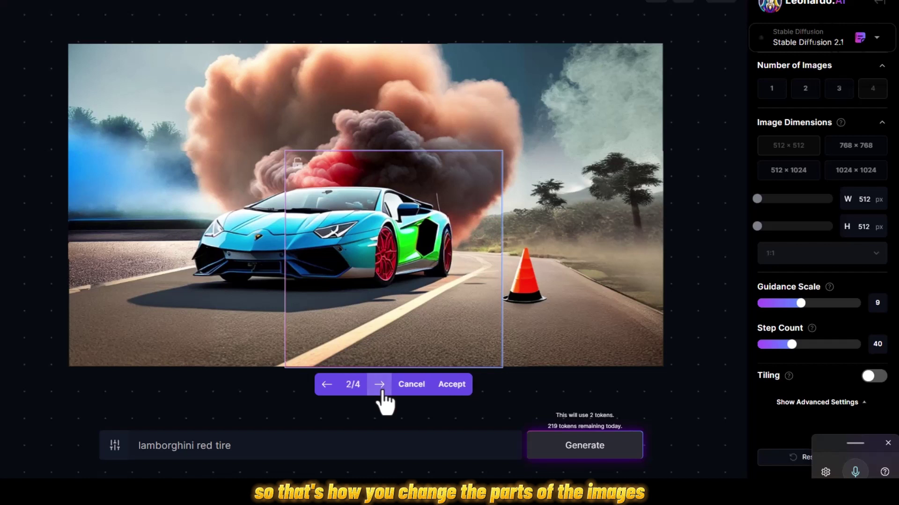
pyautogui.click(380, 385)
pyautogui.click(380, 385)
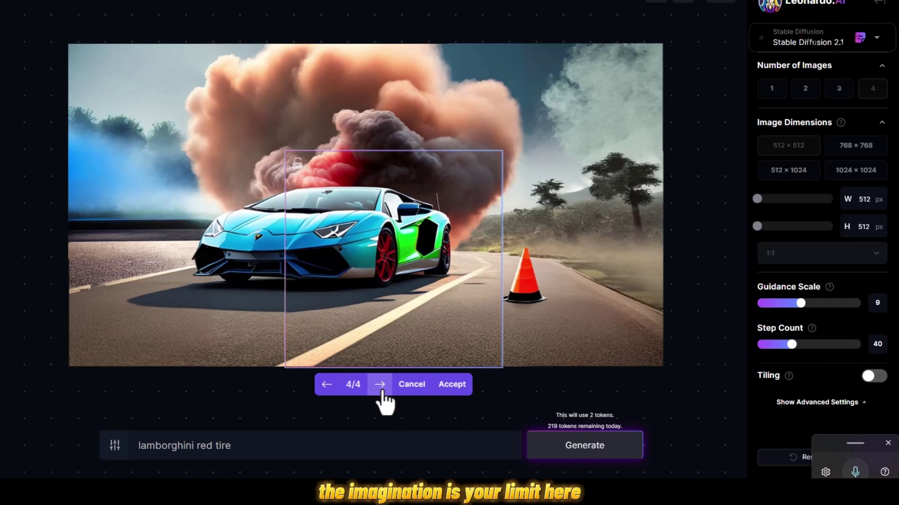
pyautogui.click(465, 386)
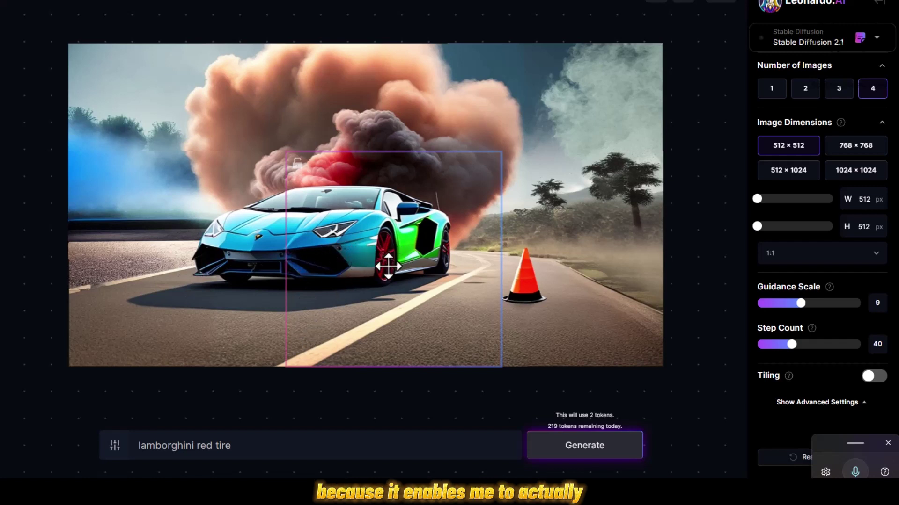
# Shift the generation frame up and left to show the smoky Lamborghini gallery
pyautogui.moveTo(460, 315)
pyautogui.mouseDown()
pyautogui.moveTo(345, 251)
pyautogui.moveTo(271, 261)
pyautogui.moveTo(348, 276)
pyautogui.moveTo(386, 260)
pyautogui.moveTo(295, 257)
pyautogui.moveTo(387, 273)
pyautogui.moveTo(440, 256)
pyautogui.moveTo(427, 260)
pyautogui.moveTo(444, 267)
pyautogui.mouseUp()
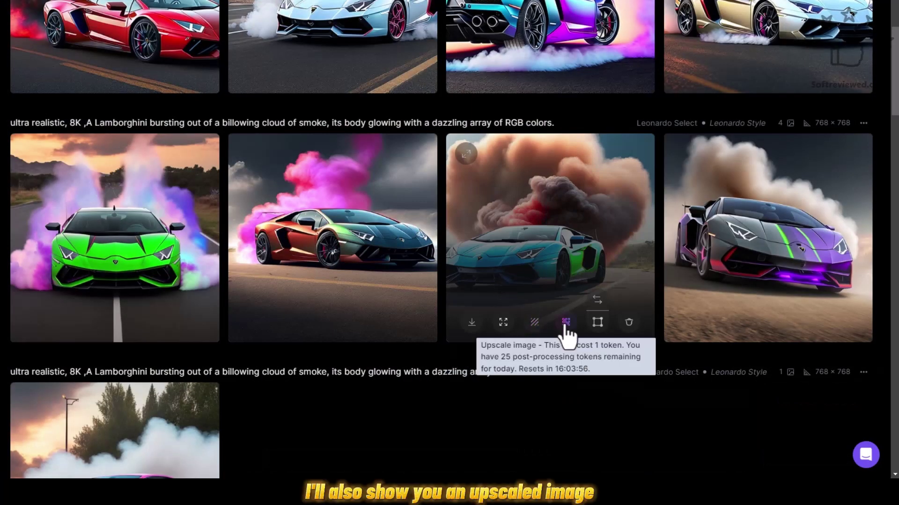
# Upscale the blue-and-green Lamborghini, then compare the original against the upscaled version full size
pyautogui.click(566, 328)
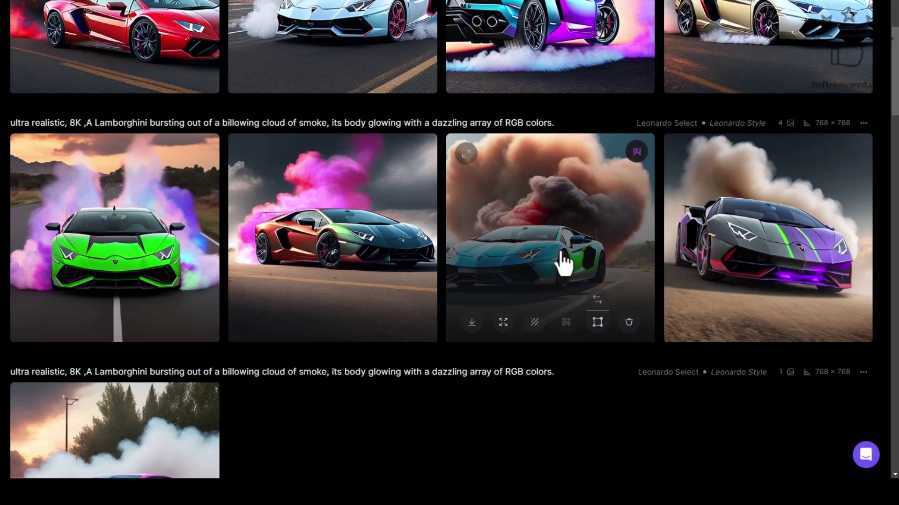
pyautogui.click(563, 265)
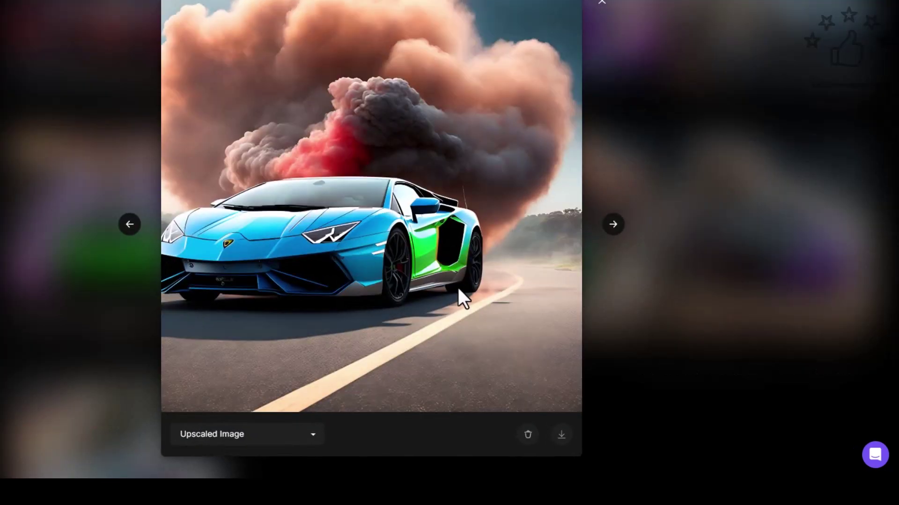
pyautogui.click(270, 438)
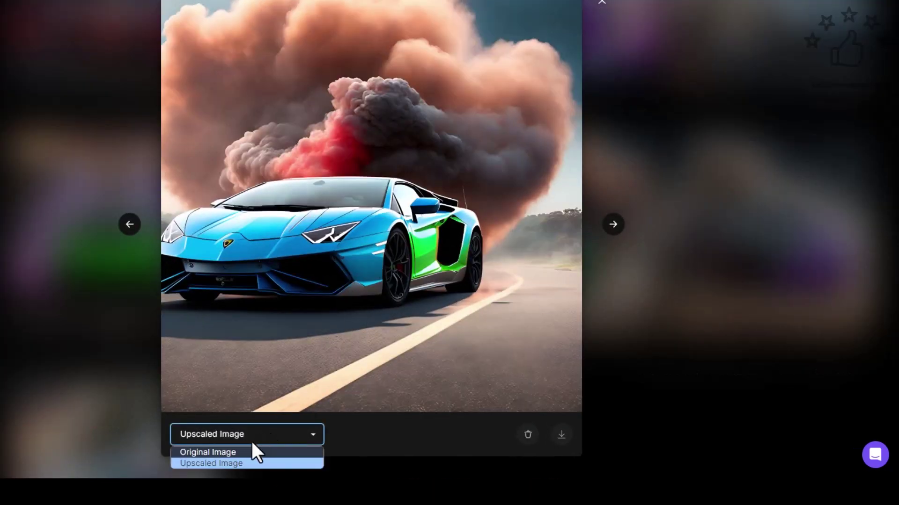
pyautogui.click(209, 452)
pyautogui.click(224, 462)
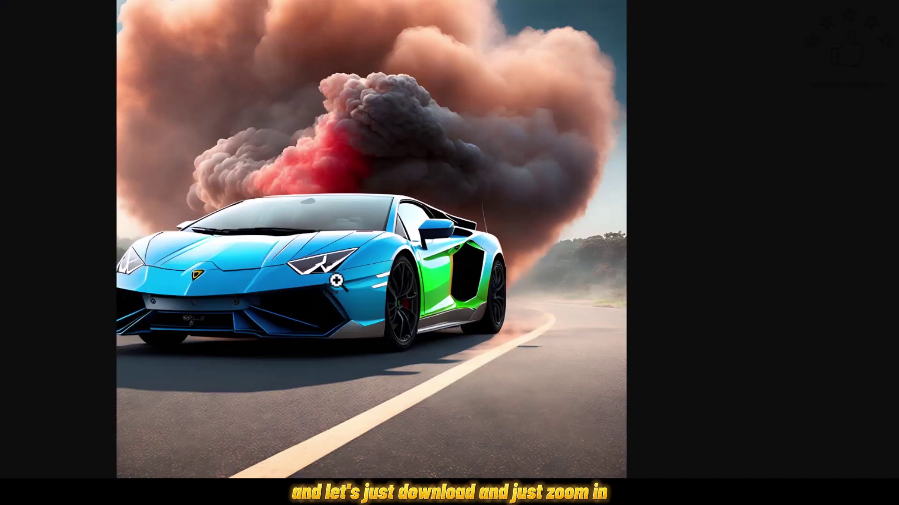
# Download the upscaled car image and scroll through it down to the bumper and asphalt detail
pyautogui.click(307, 214)
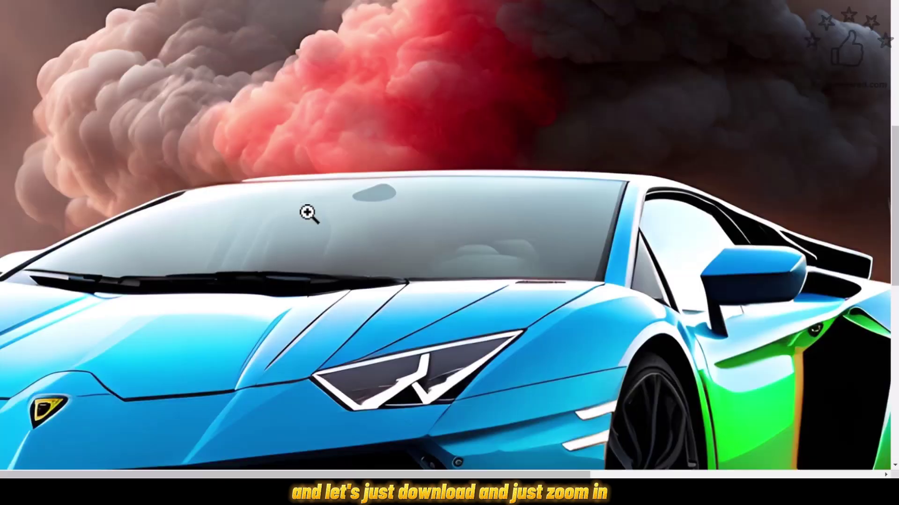
pyautogui.scroll(-5, 343, 315)
pyautogui.scroll(-4, 347, 315)
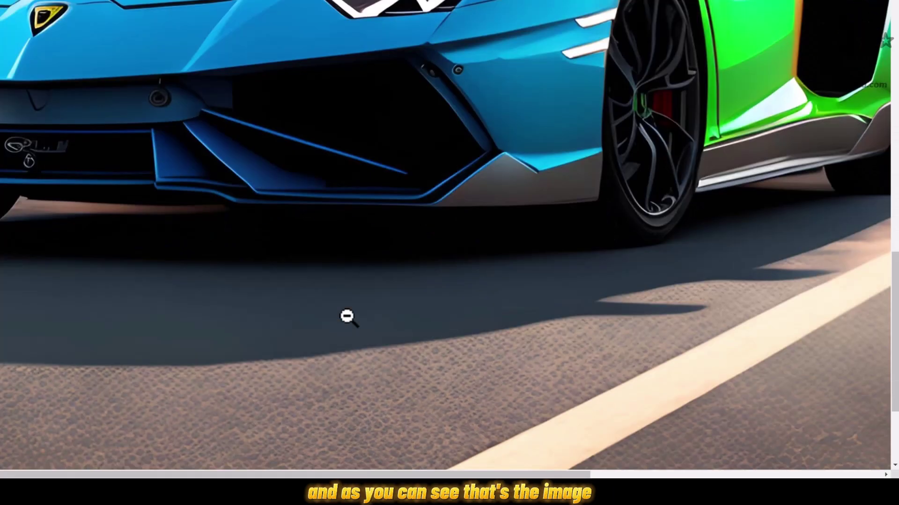